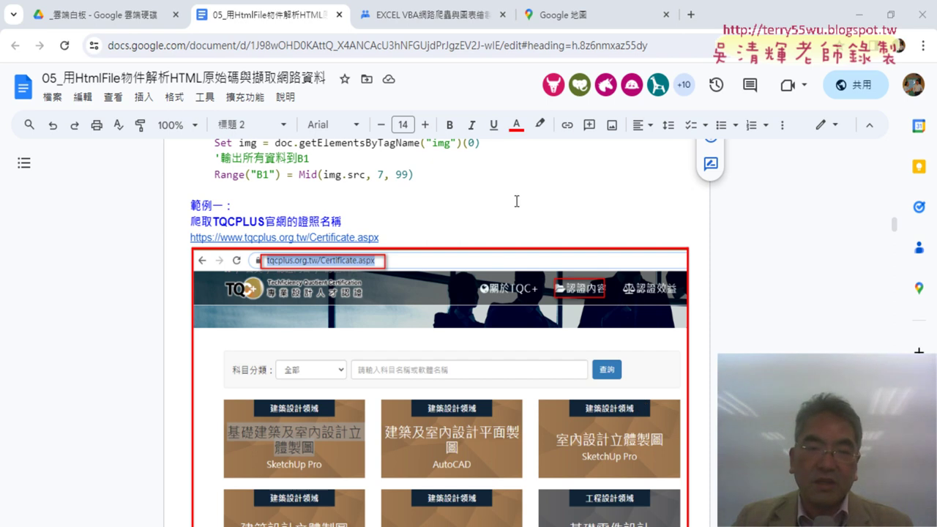
# - Open the tqcplus.org.tw/Certificate.aspx link from the Google Docs notes in a new tab
pyautogui.scroll(2, 516, 200)
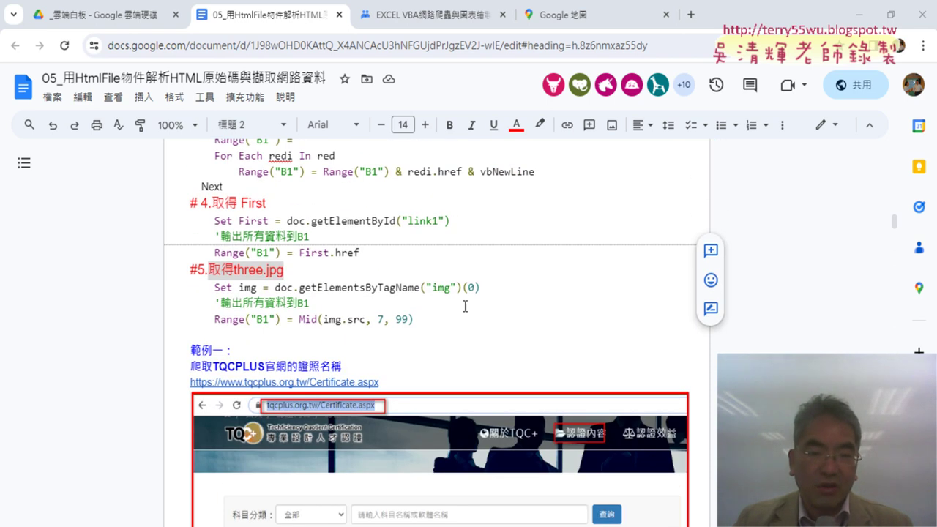
pyautogui.moveTo(444, 325); pyautogui.dragTo(203, 320)
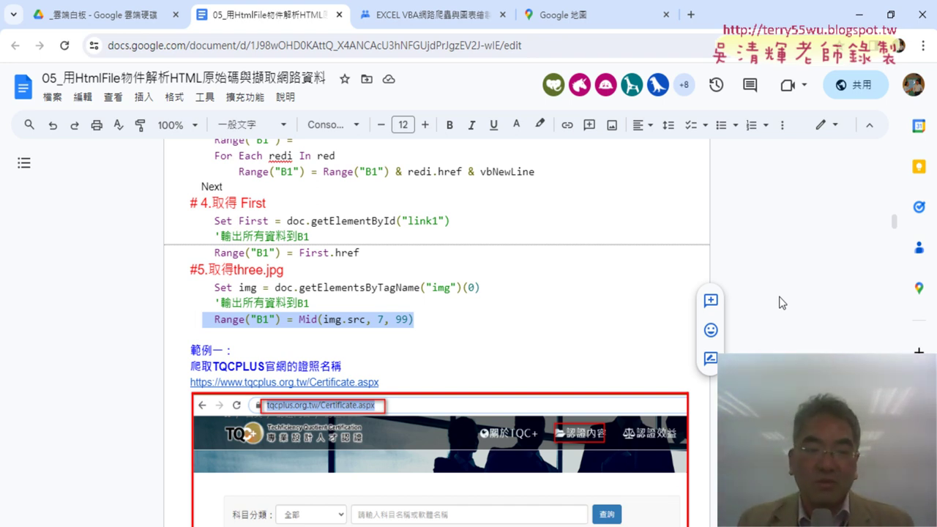
pyautogui.scroll(-3, 512, 292)
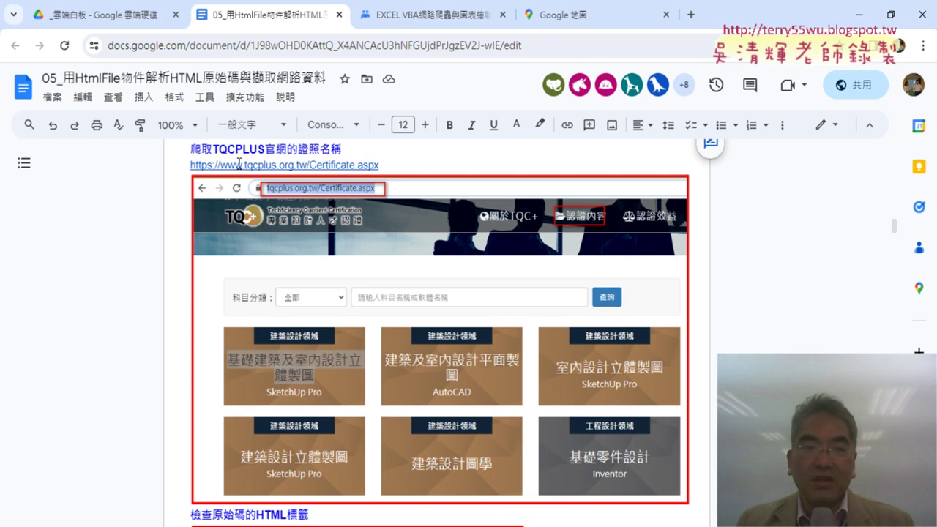
pyautogui.click(242, 165)
pyautogui.click(251, 191)
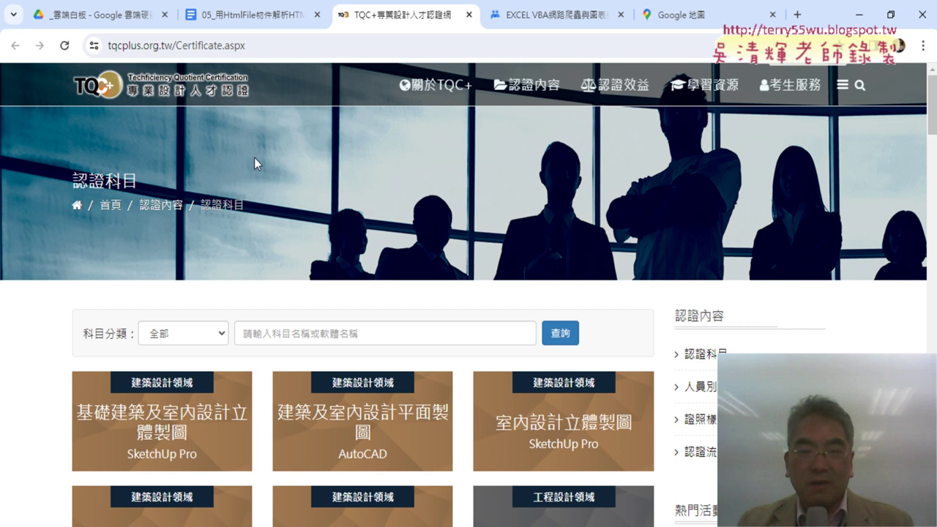
# - Open the certificate page's HTML source with 檢視網頁原始碼 (View page source)
pyautogui.scroll(-3, 78, 187)
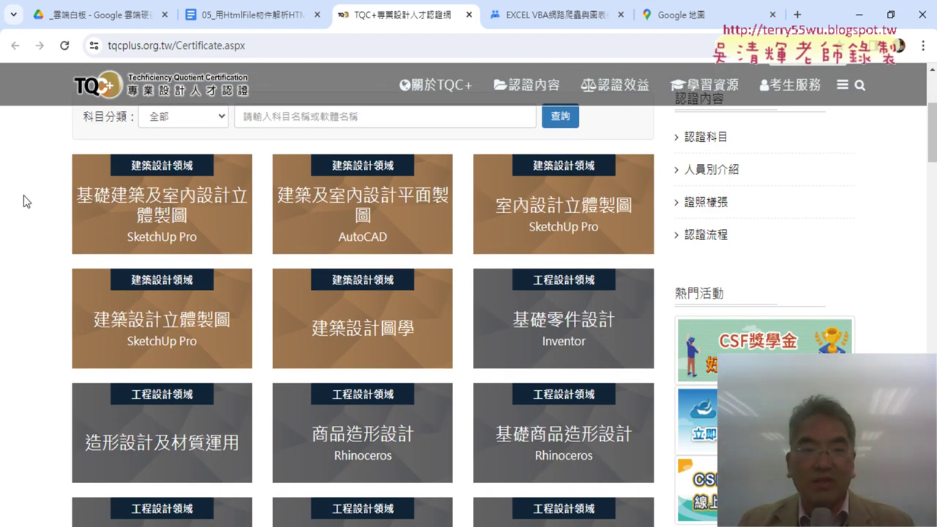
pyautogui.scroll(1, 26, 202)
pyautogui.rightClick(45, 170)
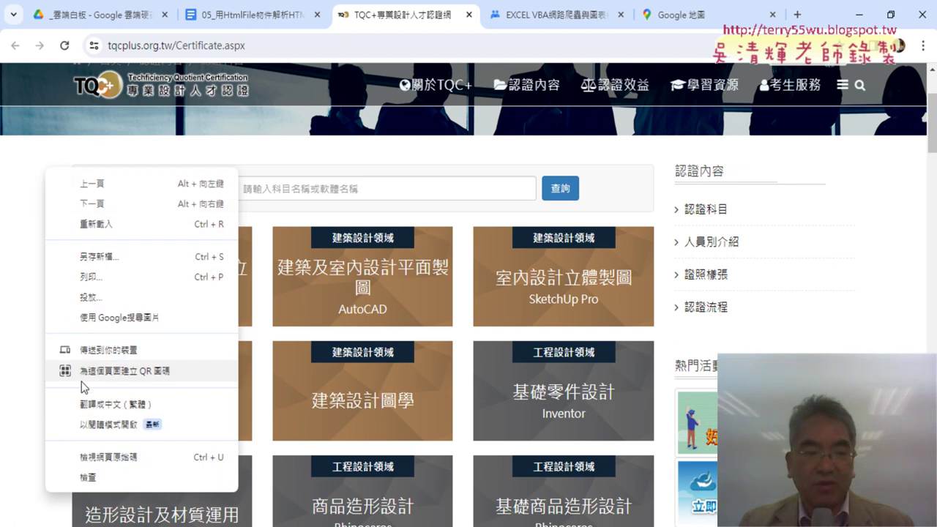
pyautogui.click(107, 457)
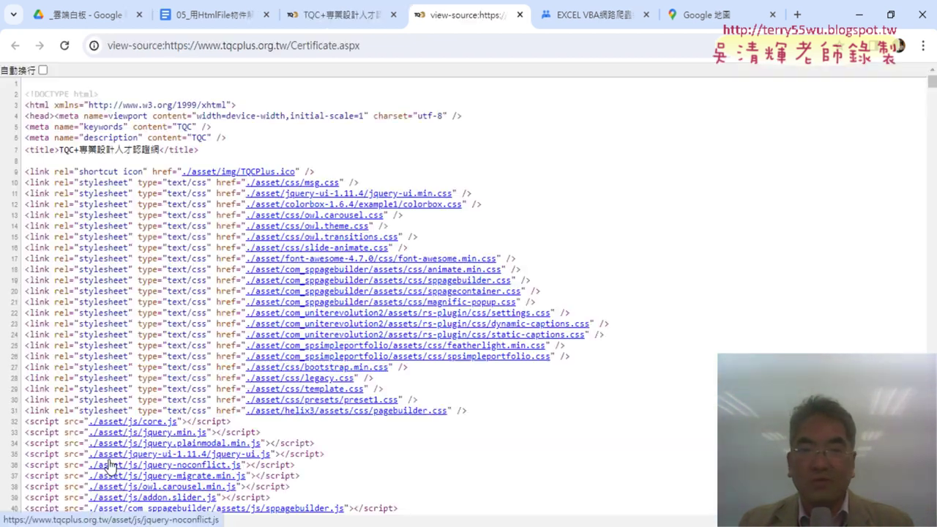
# - Scroll the source and highlight the <html>, <head> and <title> tags and the css type value
pyautogui.scroll(-4, 617, 230)
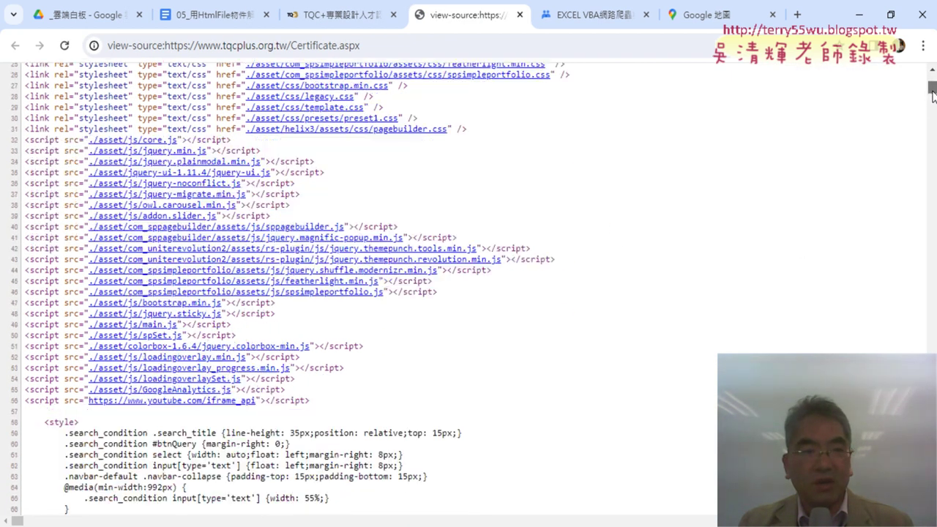
pyautogui.moveTo(934, 97)
pyautogui.mouseDown()
pyautogui.moveTo(922, 342)
pyautogui.moveTo(928, 513)
pyautogui.mouseUp()
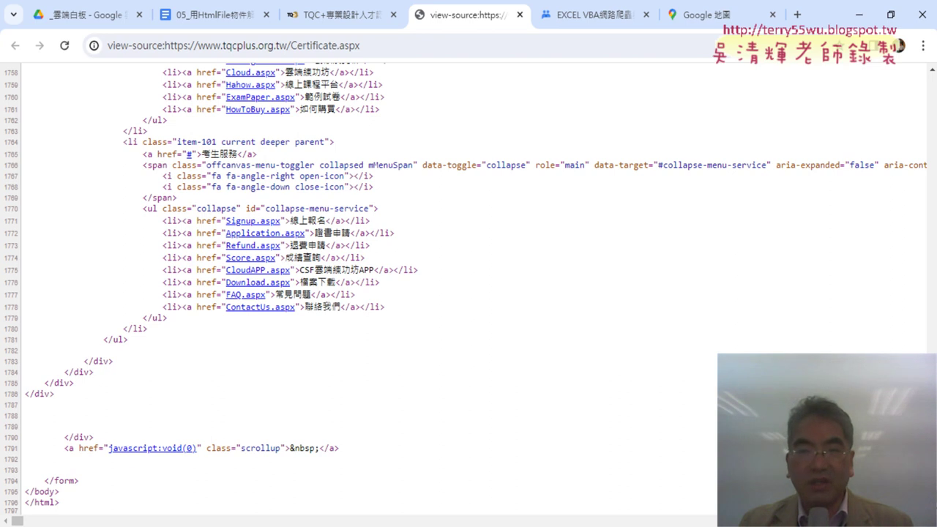
pyautogui.moveTo(928, 509); pyautogui.dragTo(931, 80)
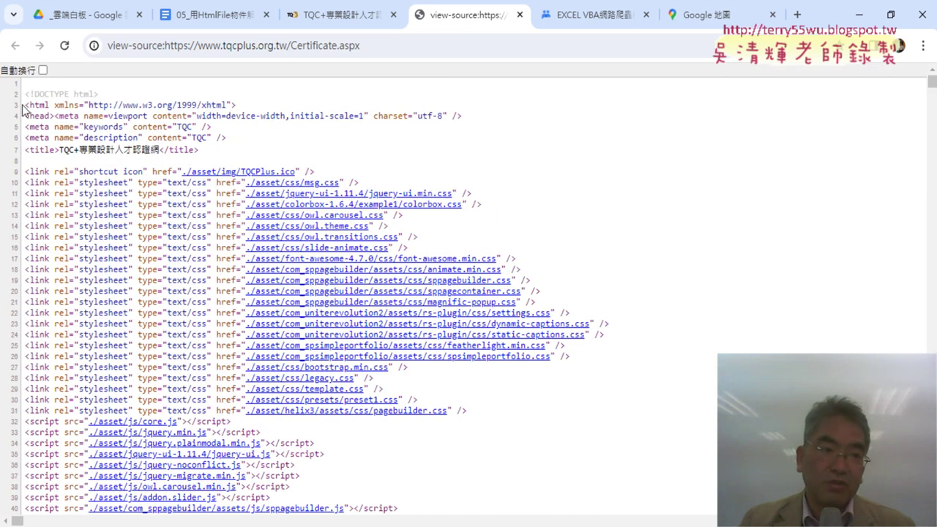
pyautogui.moveTo(25, 105); pyautogui.dragTo(47, 105)
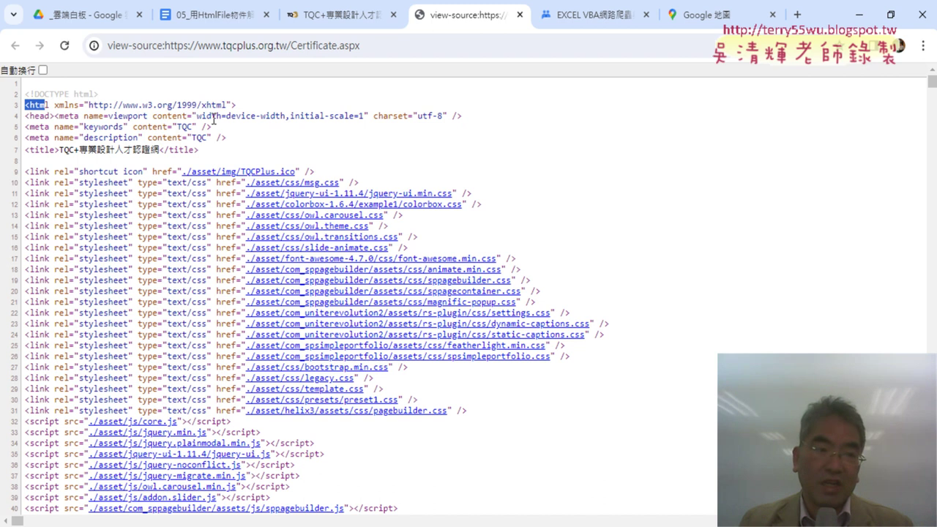
pyautogui.scroll(-1, 258, 148)
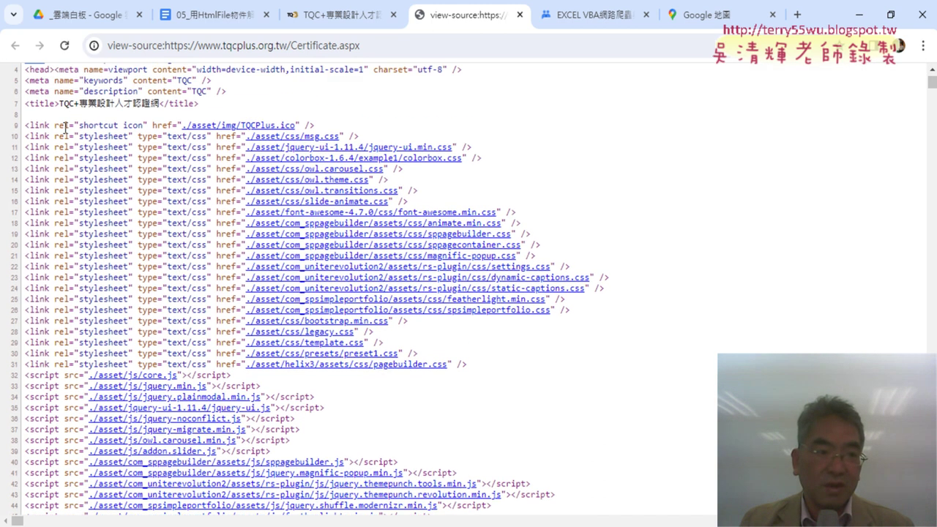
pyautogui.scroll(1, 66, 133)
pyautogui.moveTo(25, 116); pyautogui.dragTo(54, 116)
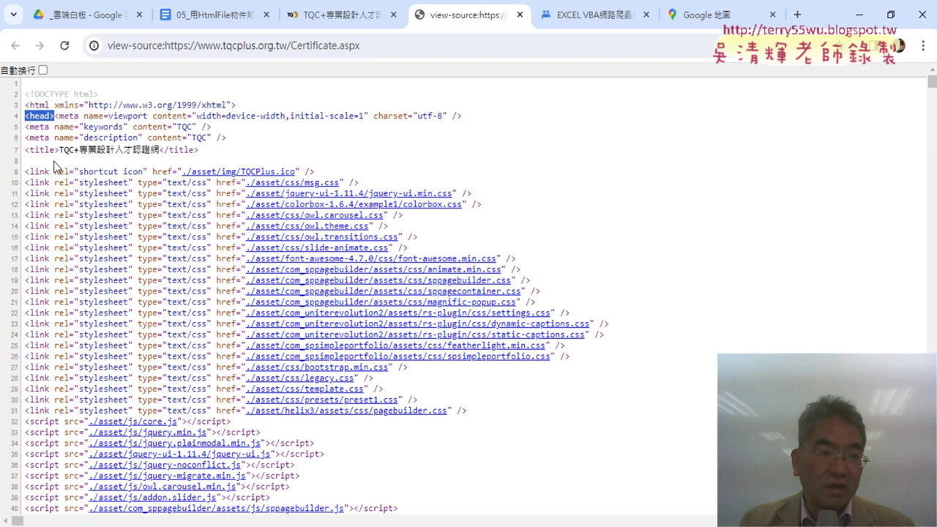
pyautogui.moveTo(28, 149); pyautogui.dragTo(59, 149)
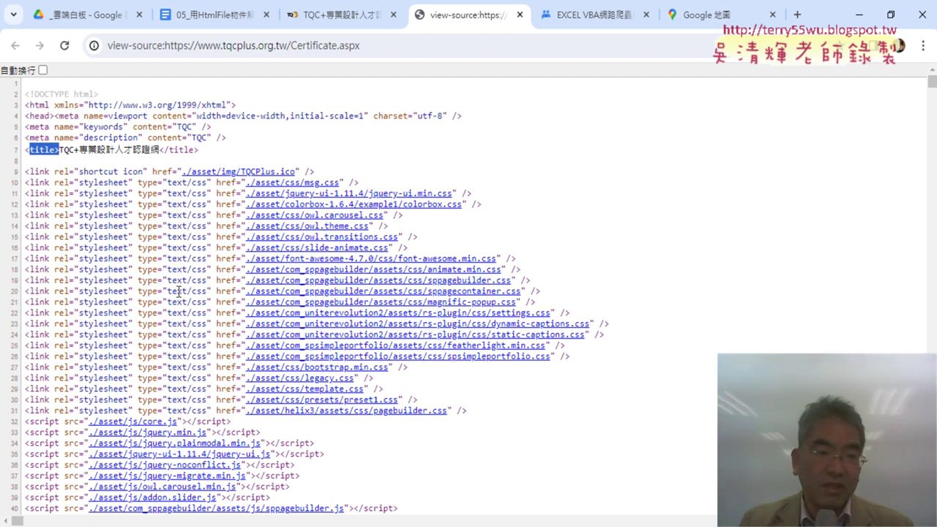
pyautogui.moveTo(192, 182); pyautogui.dragTo(207, 182)
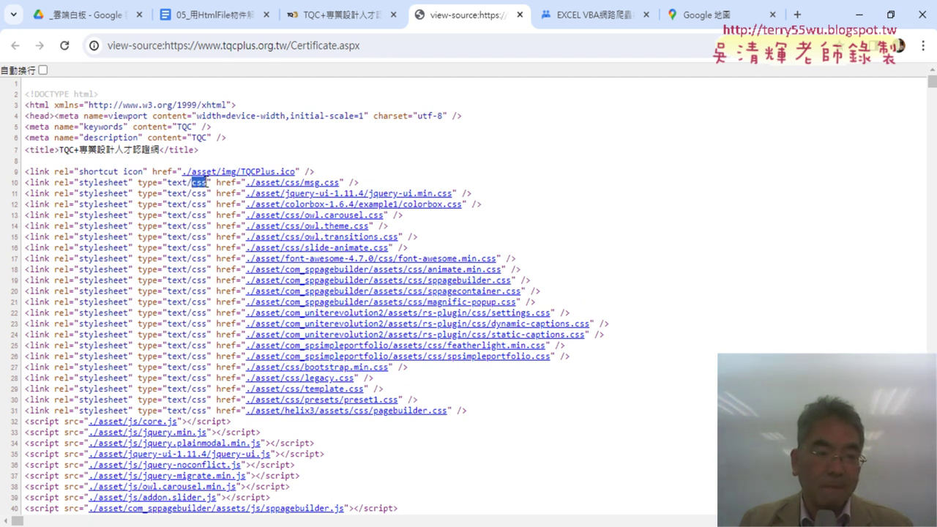
# - Highlight the <script> tag on line 32, the line-163 title, the closing </head> and the opening <body> tag
pyautogui.scroll(-2, 194, 199)
pyautogui.scroll(-1, 147, 183)
pyautogui.scroll(-1, 88, 161)
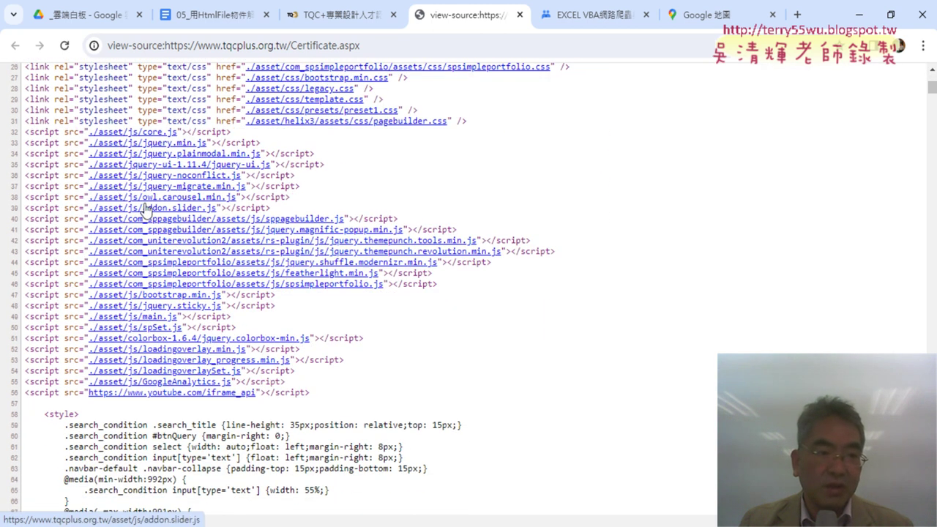
pyautogui.moveTo(29, 131); pyautogui.dragTo(59, 132)
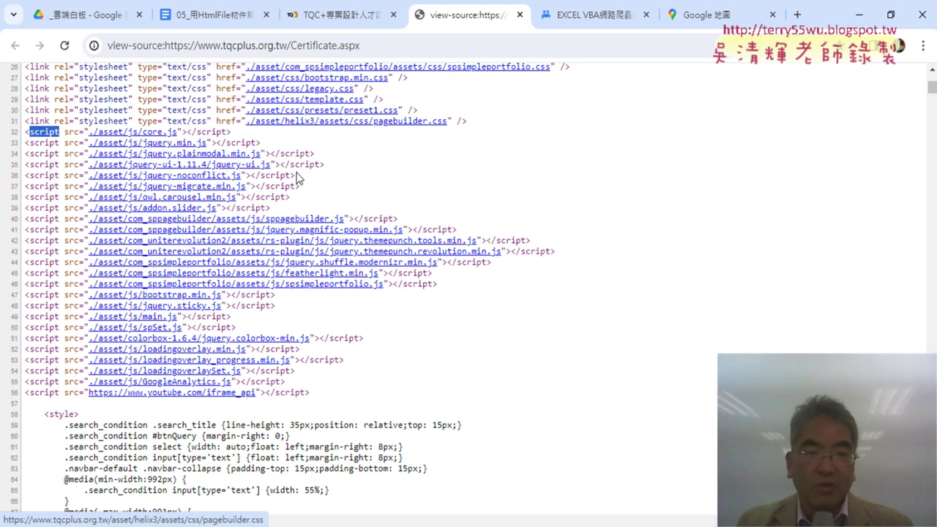
pyautogui.scroll(-2, 534, 278)
pyautogui.scroll(-1, 534, 278)
pyautogui.scroll(-2, 534, 278)
pyautogui.scroll(-2, 534, 278)
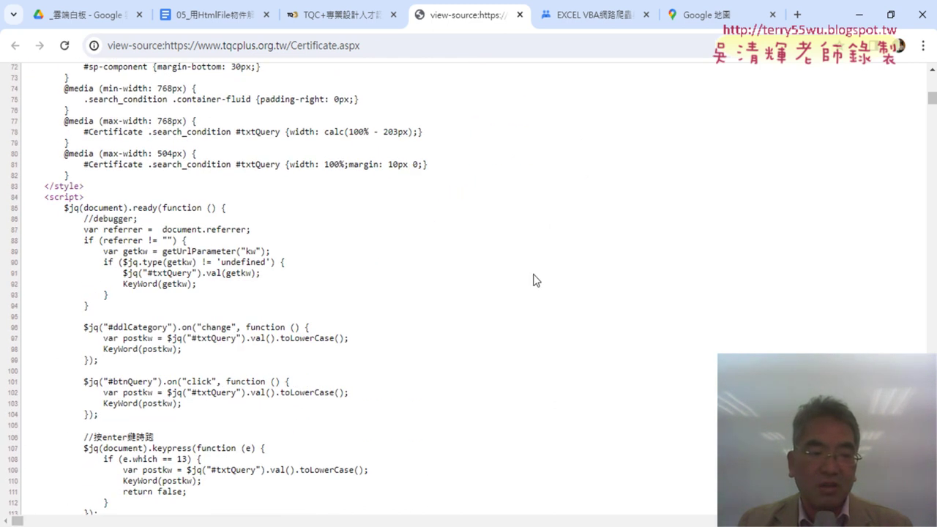
pyautogui.scroll(-3, 533, 278)
pyautogui.scroll(-3, 534, 278)
pyautogui.scroll(-4, 533, 278)
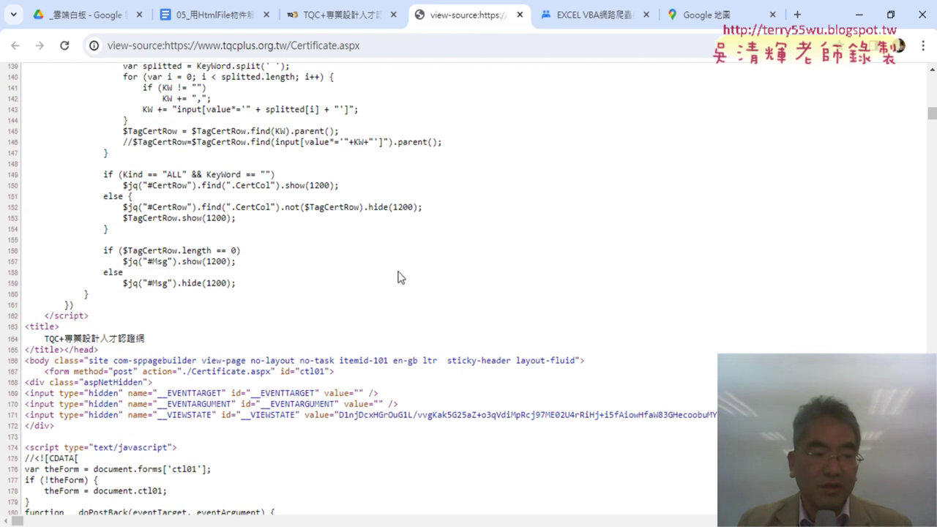
pyautogui.moveTo(60, 326); pyautogui.dragTo(26, 331)
pyautogui.moveTo(97, 350); pyautogui.dragTo(65, 353)
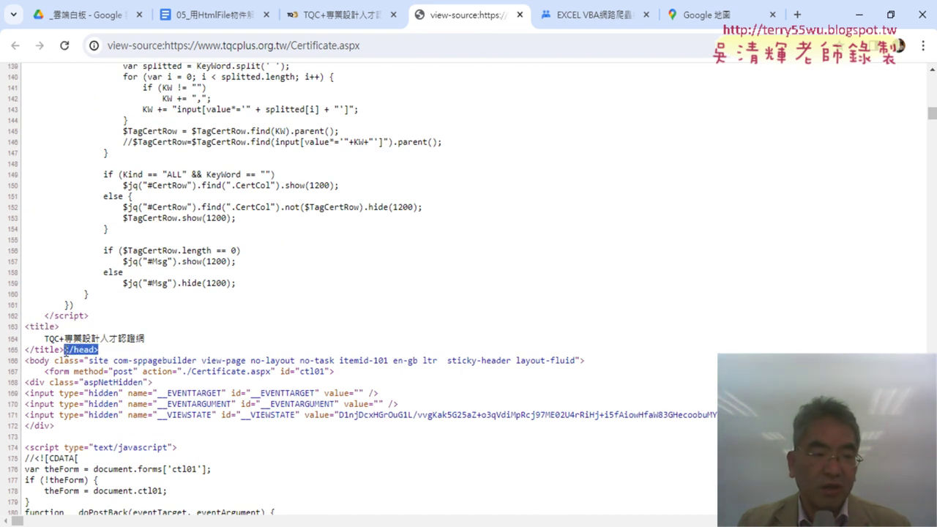
pyautogui.scroll(-3, 189, 311)
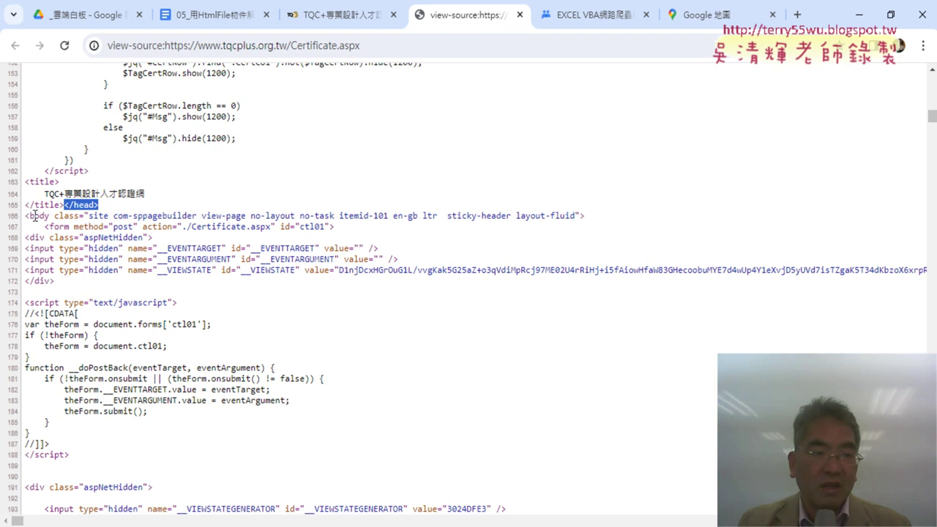
pyautogui.moveTo(25, 215); pyautogui.dragTo(82, 215)
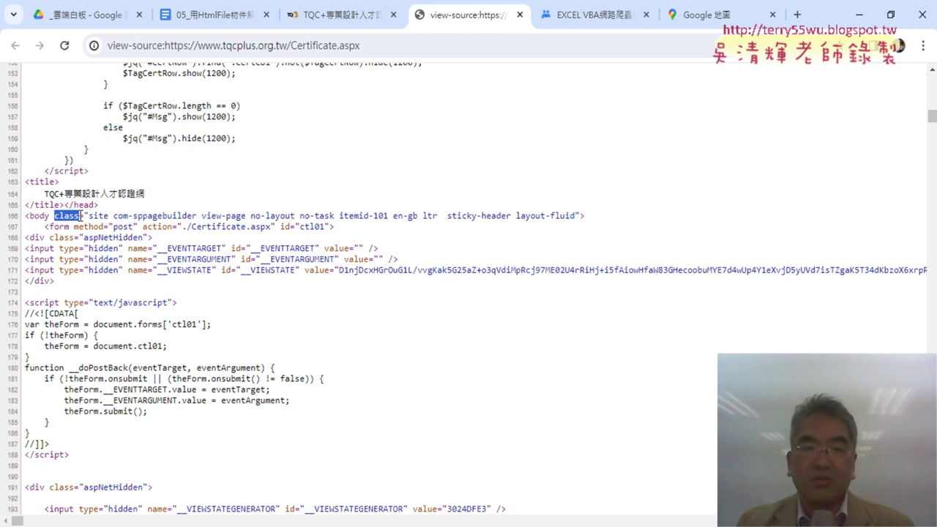
# - Close the page-source tab, switch to Excel, and insert the blank sheet 工作表4
pyautogui.click(519, 14)
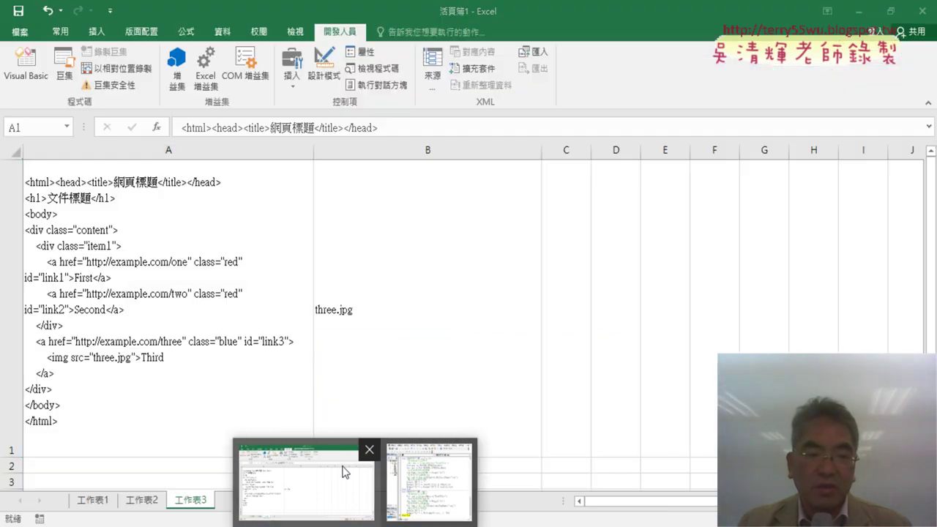
pyautogui.click(345, 472)
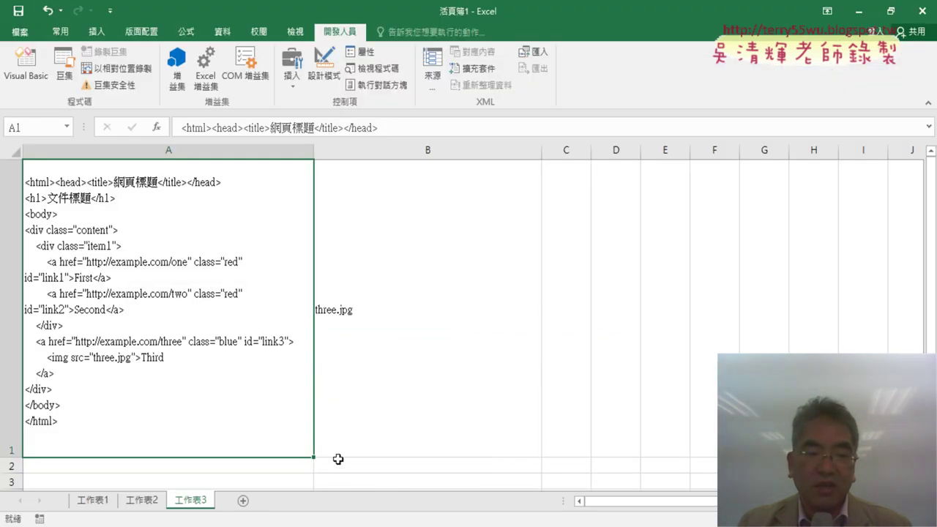
pyautogui.click(243, 501)
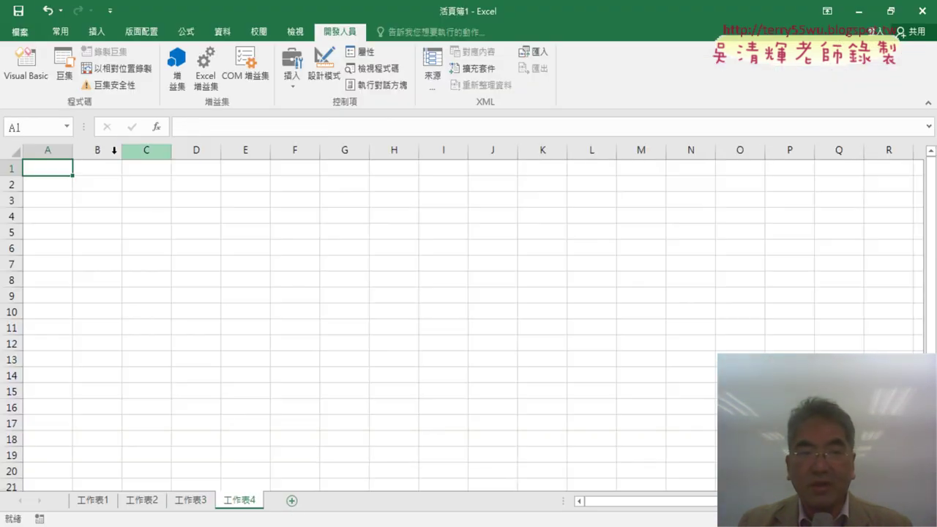
# - Type the headers 類別名稱 in A1, 中文 in B1 and 英文 in C1
pyautogui.doubleClick(64, 172)
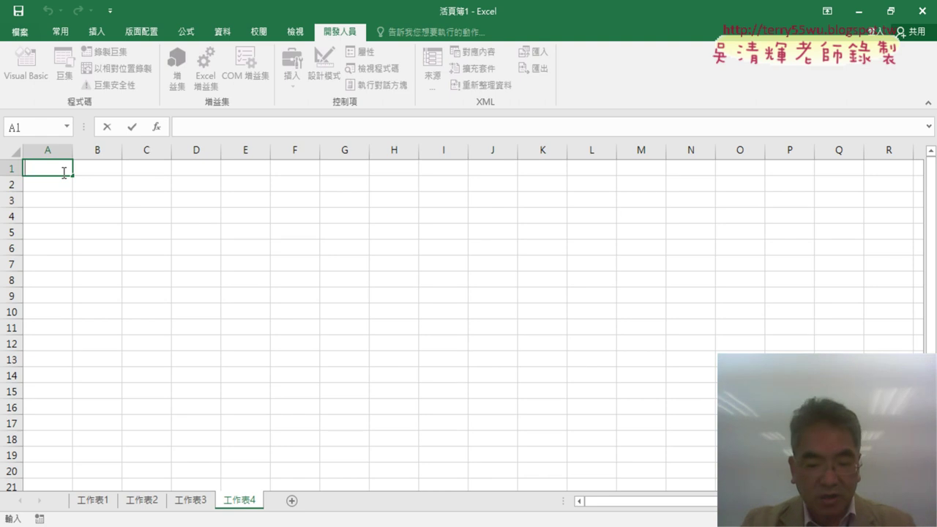
pyautogui.write('1')
pyautogui.write('ㄉ')
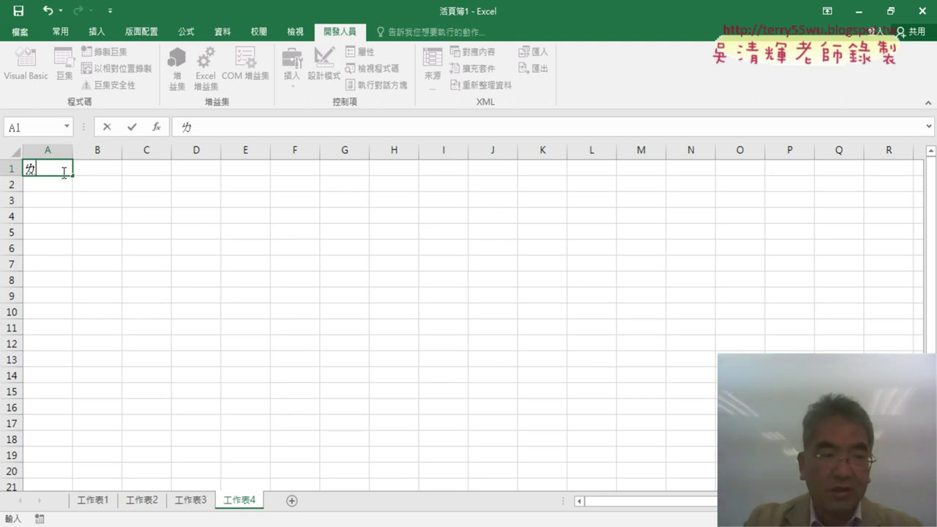
pyautogui.write('ㄨㄣ')
pyautogui.press('BackSpace')
pyautogui.press('BackSpace')
pyautogui.press('BackSpace')
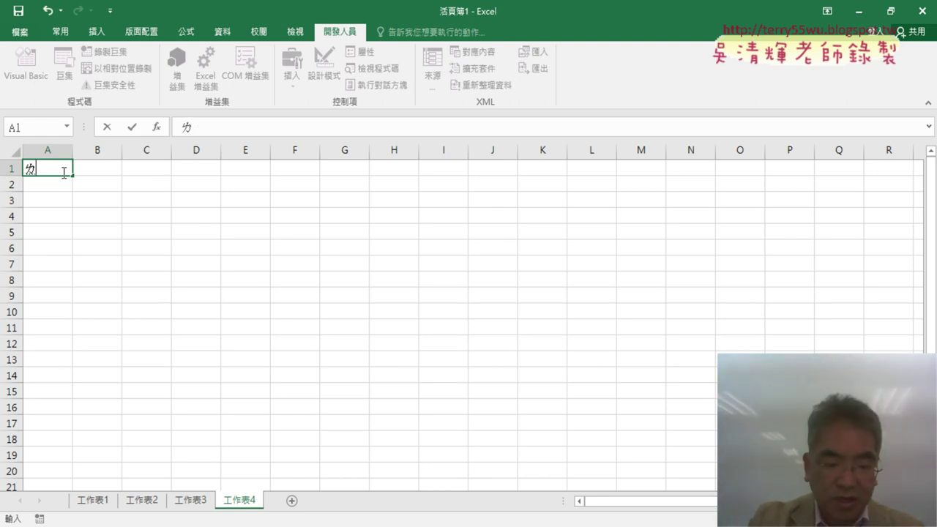
pyautogui.write('ㄌㄟˋㄅㄧㄝˊ')
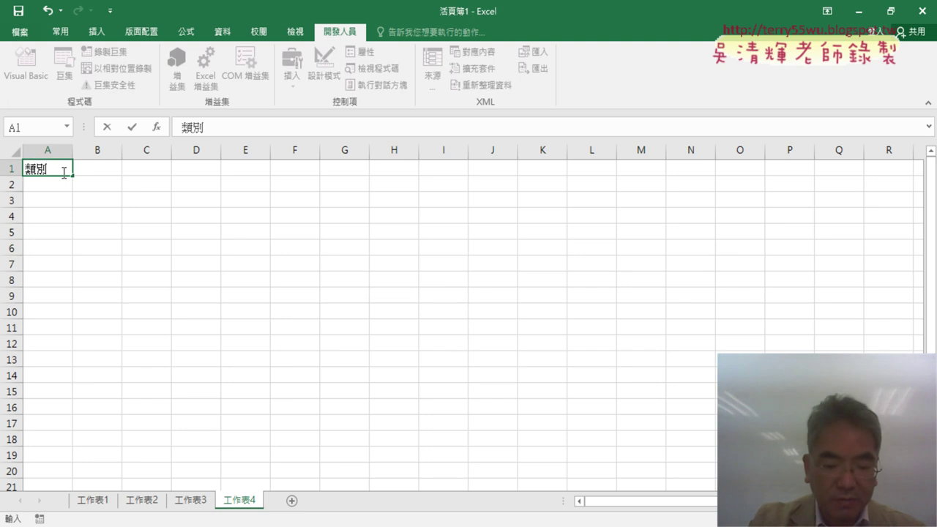
pyautogui.write('ㄇㄧㄥˊㄔ')
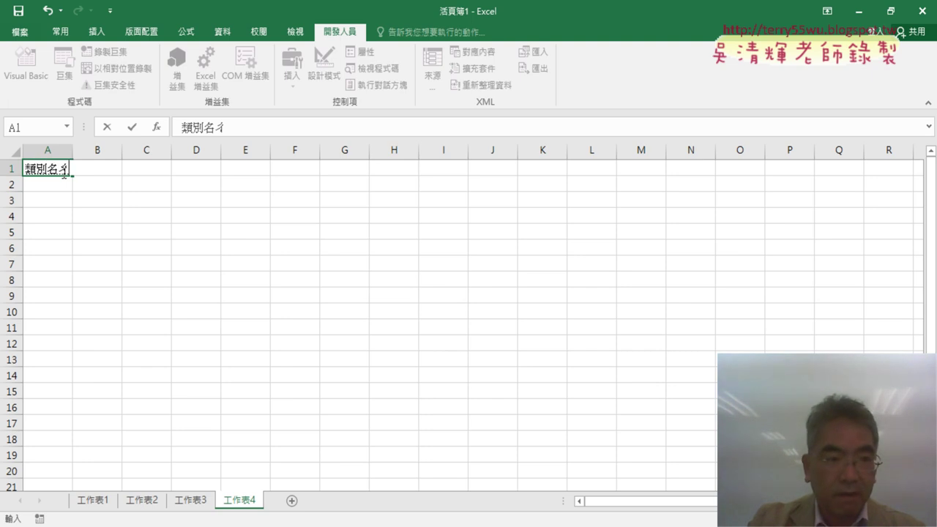
pyautogui.write('ㄥ')
pyautogui.press('Tab')
pyautogui.write('ㄓ')
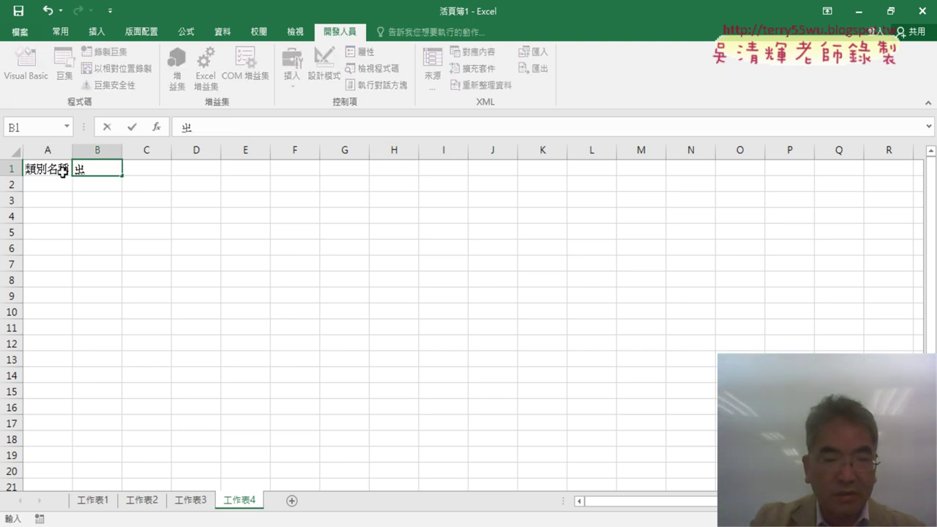
pyautogui.write('ㄨㄥ ㄨㄣˊ')
pyautogui.press('Tab')
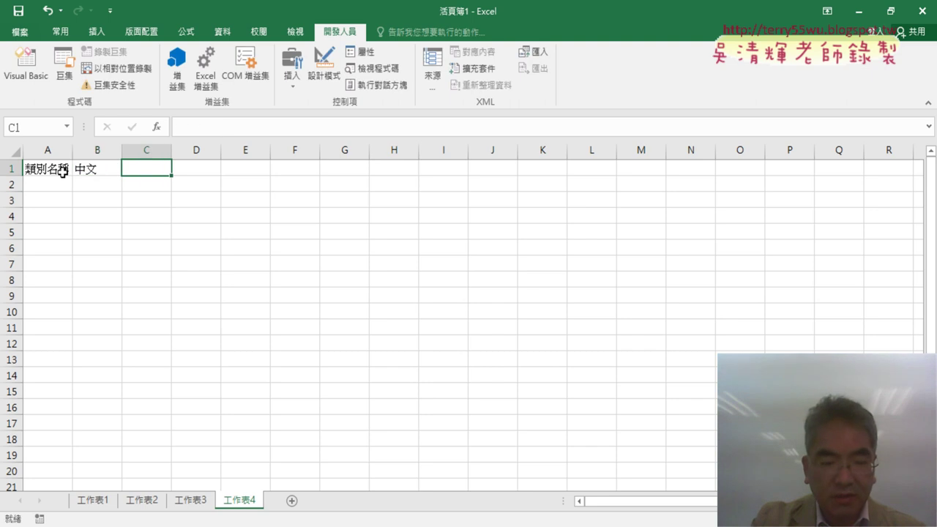
pyautogui.write('ㄧㄥˇㄨㄣˊ')
pyautogui.press('Down')
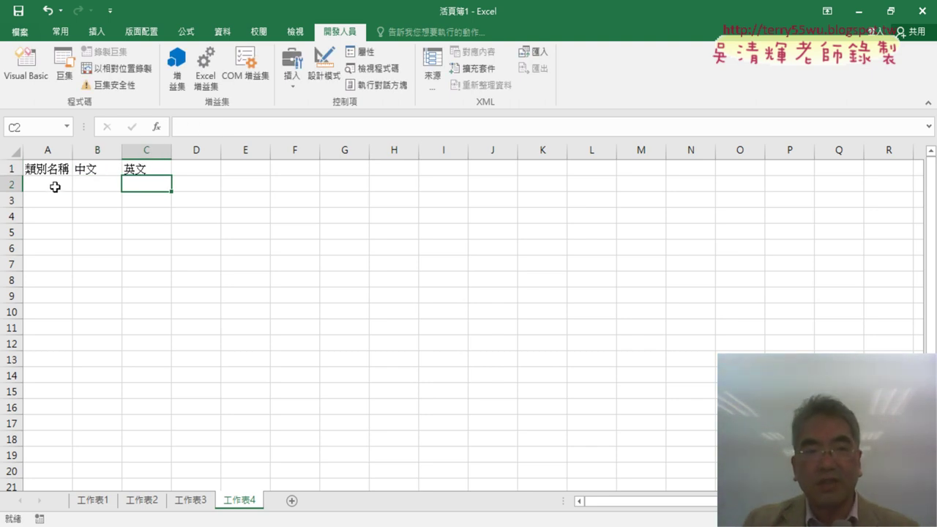
# - Check the TQC+ page in the browser, then return to Excel and select A2 for category names
pyautogui.click(54, 185)
pyautogui.click(94, 185)
pyautogui.click(145, 186)
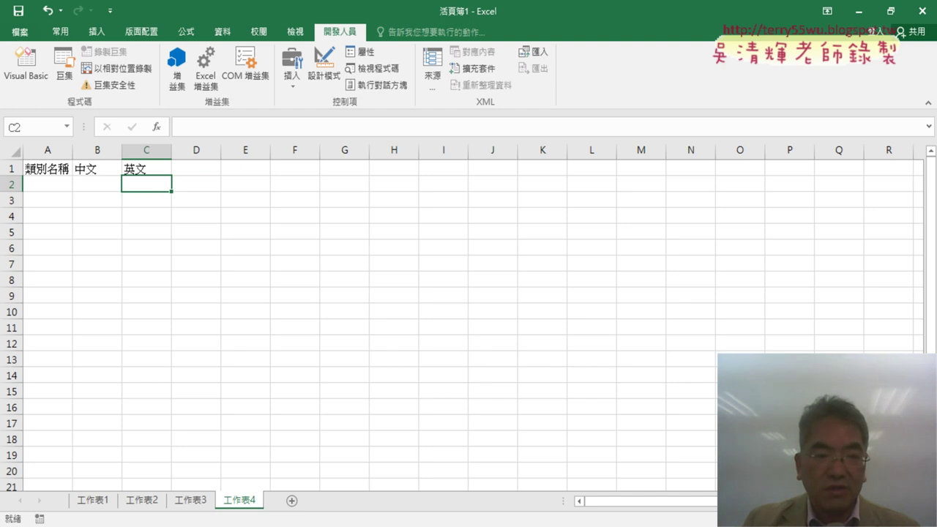
pyautogui.hotkey('alt', 'Tab')
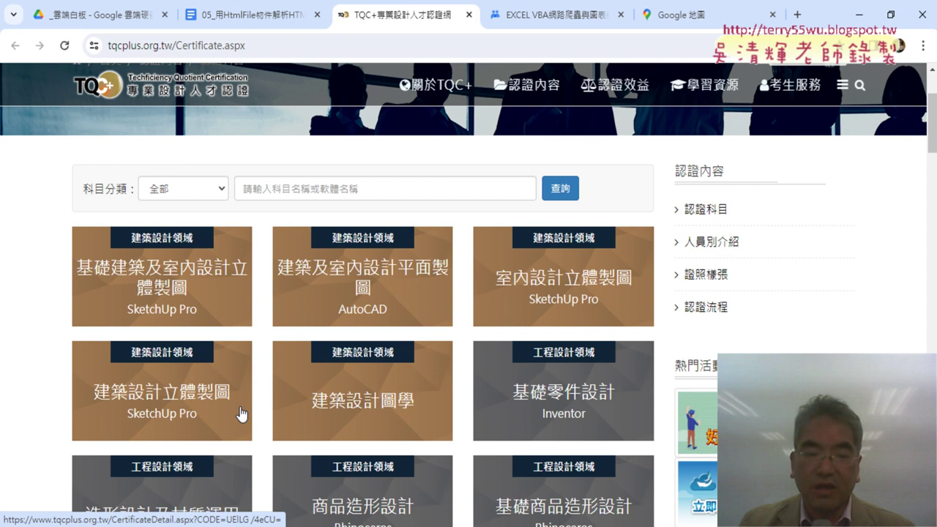
pyautogui.moveTo(249, 520)
pyautogui.click(351, 476)
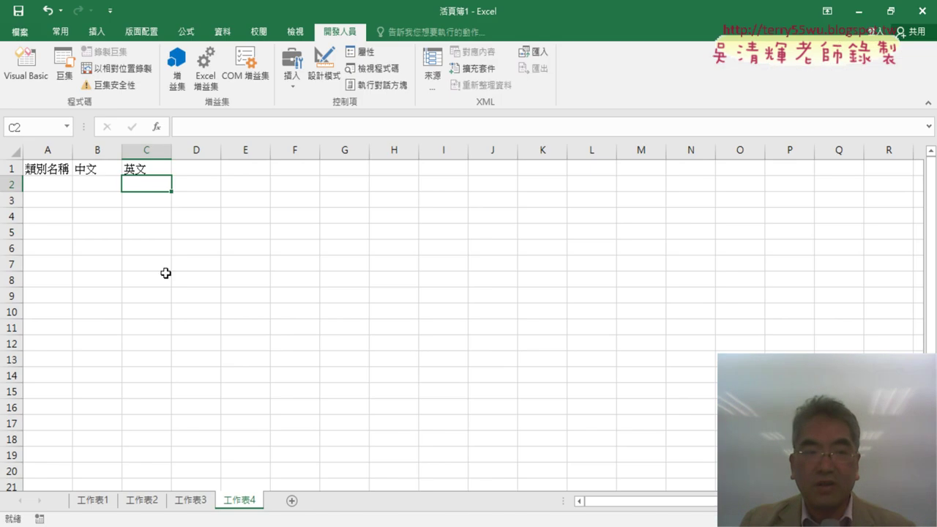
pyautogui.click(42, 173)
pyautogui.click(101, 183)
pyautogui.click(142, 184)
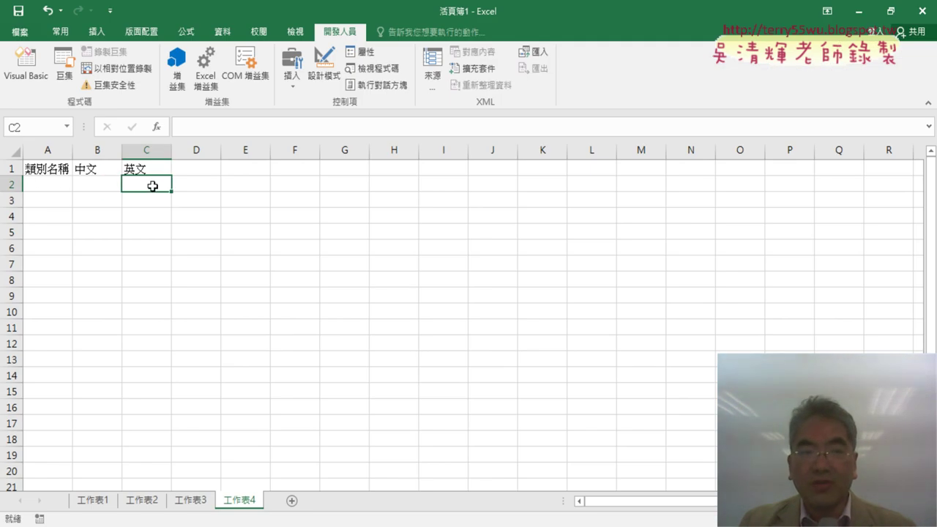
pyautogui.click(42, 197)
pyautogui.click(39, 185)
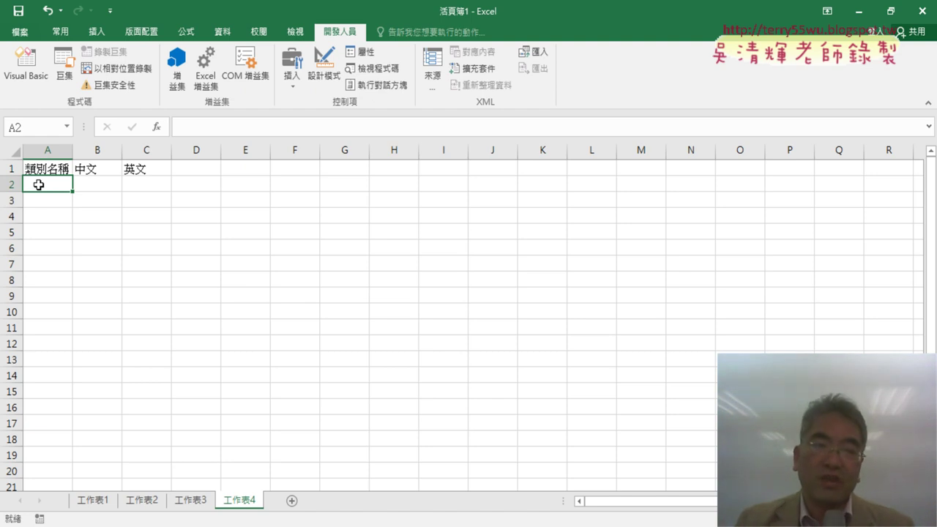
# - Open the Visual Basic editor showing Module1's XMLHTTP下載_a_class and XMLHTTP下載_img macros
pyautogui.click(26, 62)
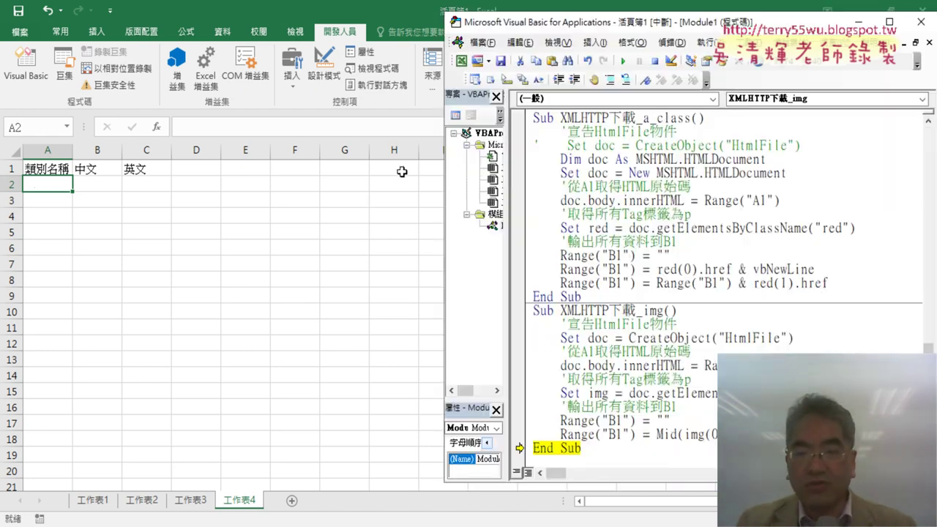
pyautogui.scroll(-1, 583, 226)
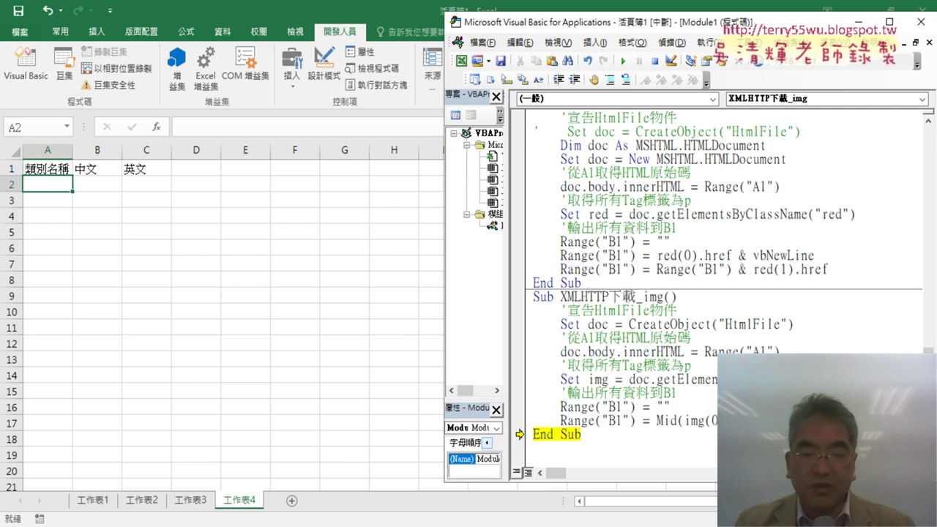
# - Switch to the VBA tutorial document and scroll down to its code section
pyautogui.hotkey('alt', 'Tab')
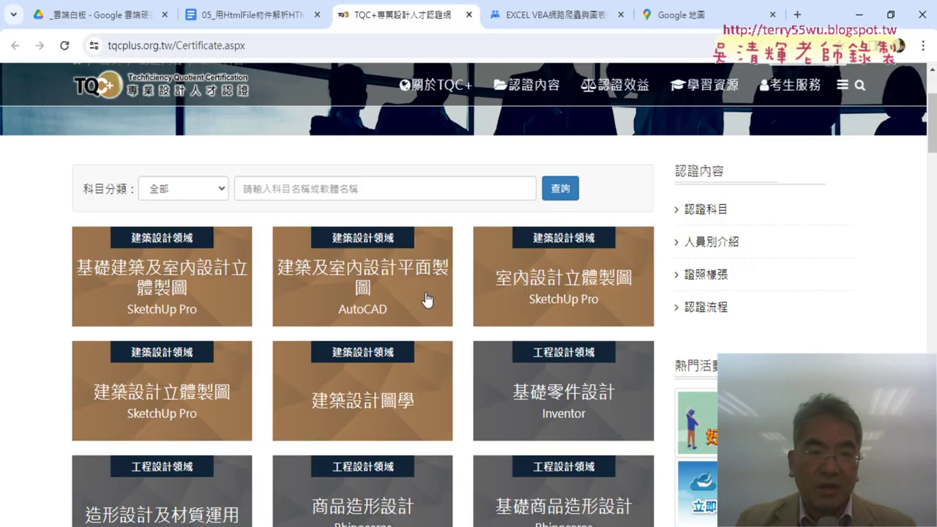
pyautogui.click(249, 15)
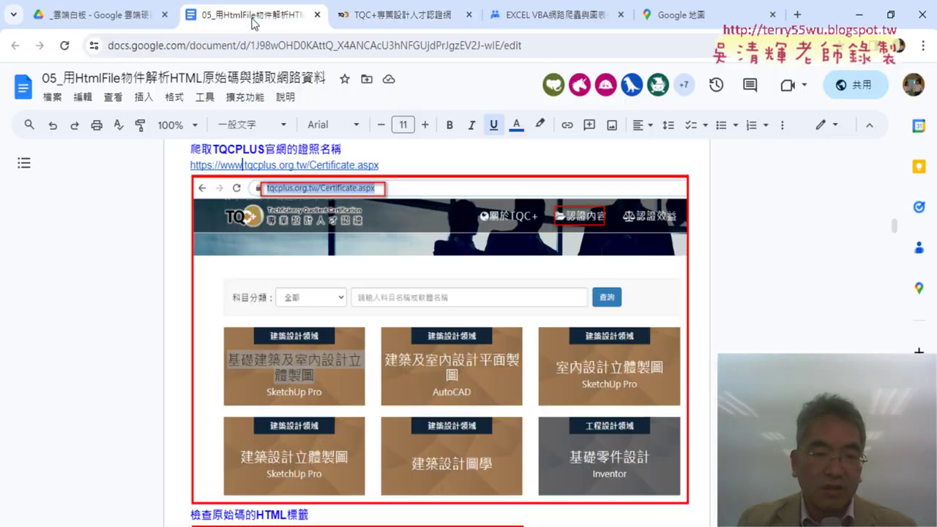
pyautogui.scroll(-7, 387, 224)
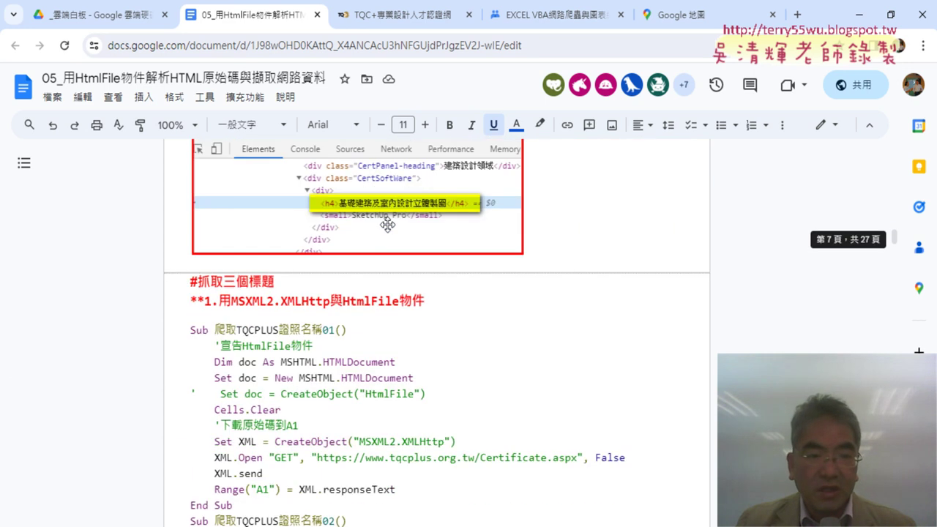
pyautogui.scroll(-1, 451, 230)
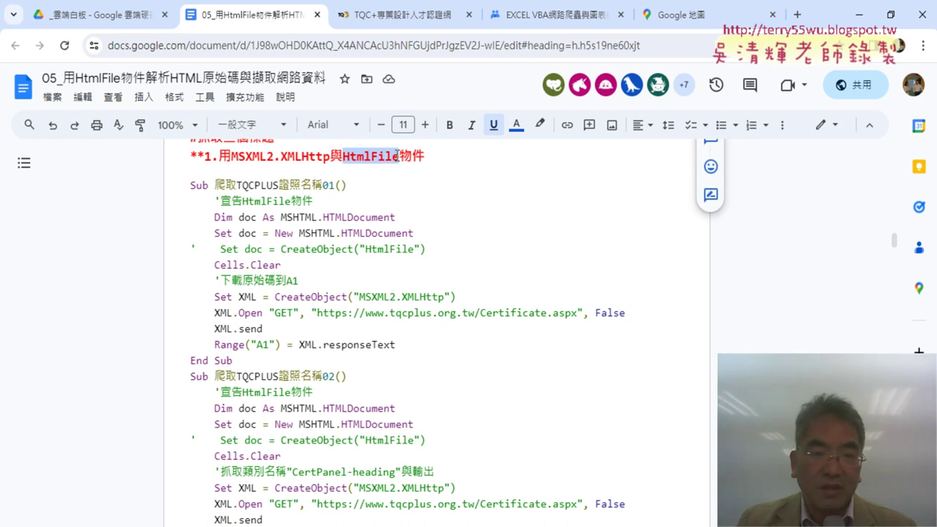
# - Highlight HtmlFile, XMLHttp and Range("A1"), then select the whole 爬取TQCPLUS證照名稱01 macro
pyautogui.moveTo(341, 155); pyautogui.dragTo(399, 156)
pyautogui.moveTo(281, 155); pyautogui.dragTo(328, 157)
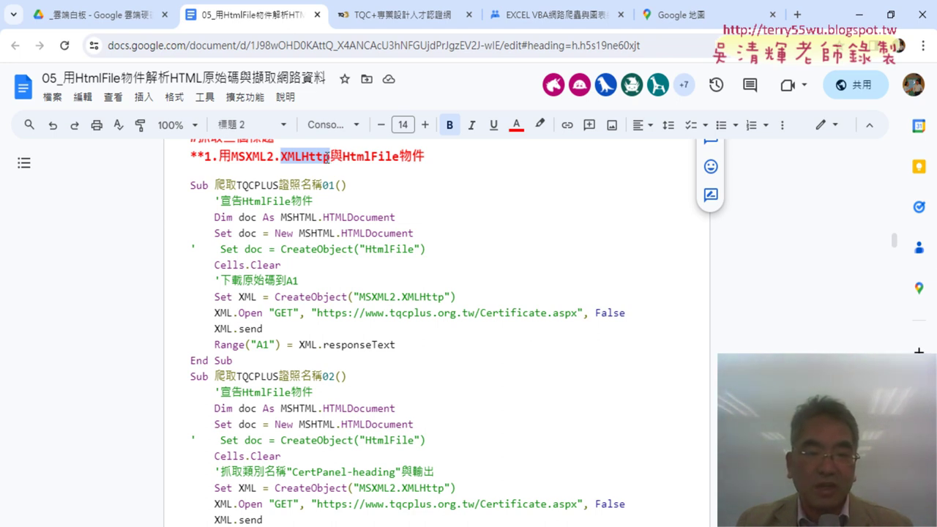
pyautogui.moveTo(281, 346); pyautogui.dragTo(213, 345)
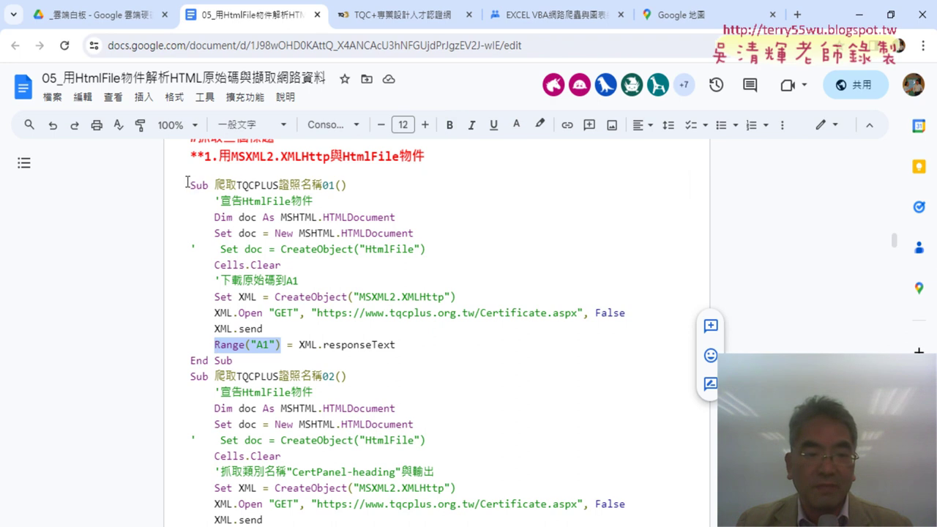
pyautogui.moveTo(187, 182); pyautogui.dragTo(296, 357)
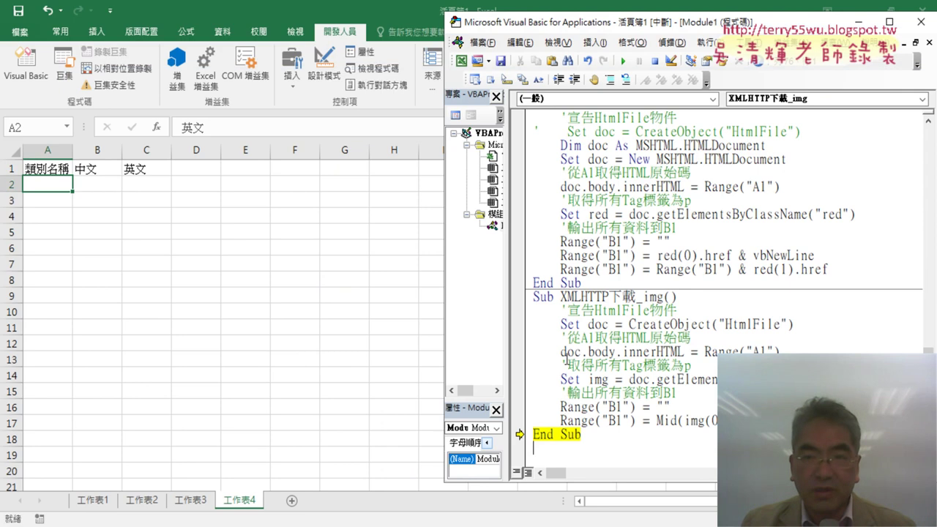
# - Reset the run, paste 爬取TQCPLUS證照名稱01 into Module1, and widen the code editor
pyautogui.click(655, 62)
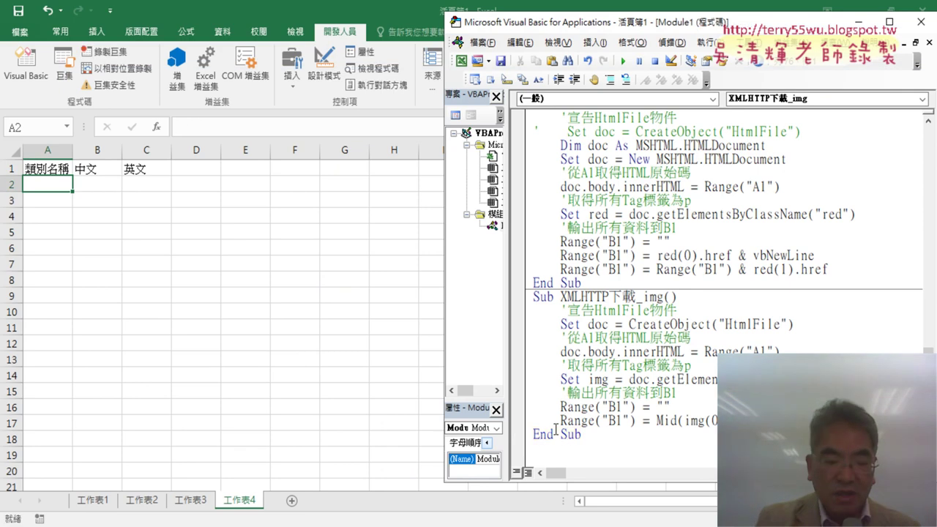
pyautogui.hotkey('ctrl', 'v')
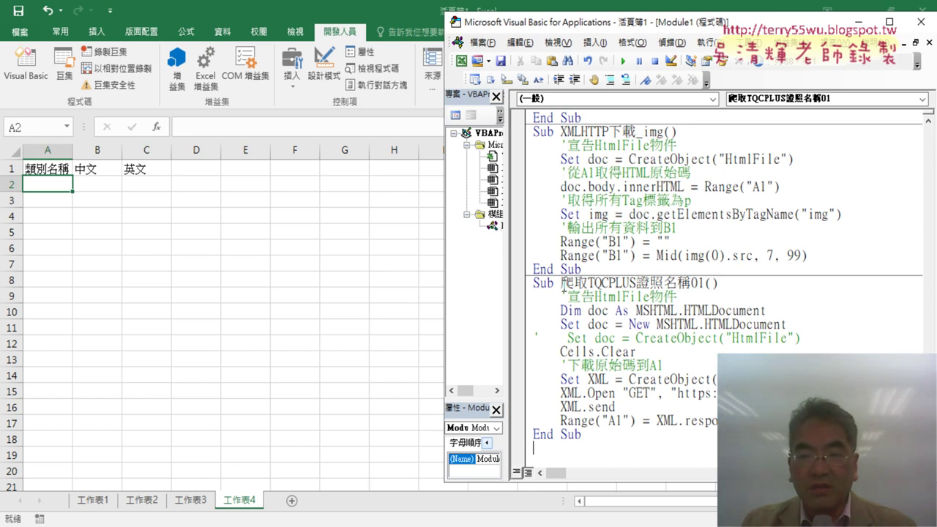
pyautogui.moveTo(561, 283); pyautogui.dragTo(694, 283)
pyautogui.click(683, 329)
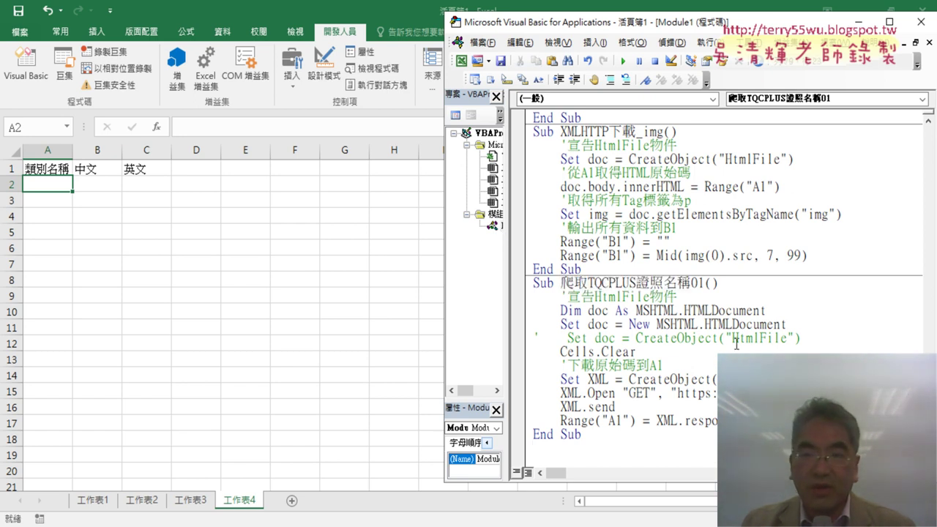
pyautogui.moveTo(704, 23); pyautogui.dragTo(546, 30)
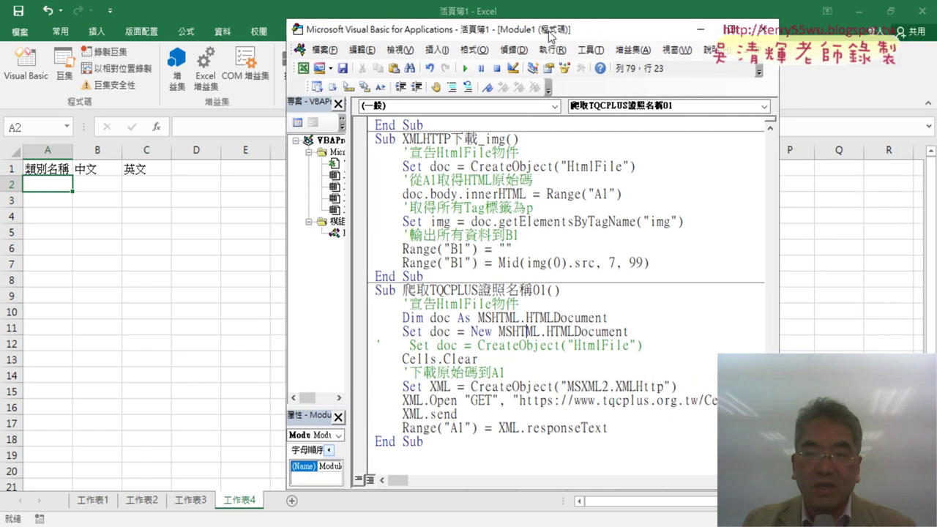
pyautogui.moveTo(778, 226); pyautogui.dragTo(887, 225)
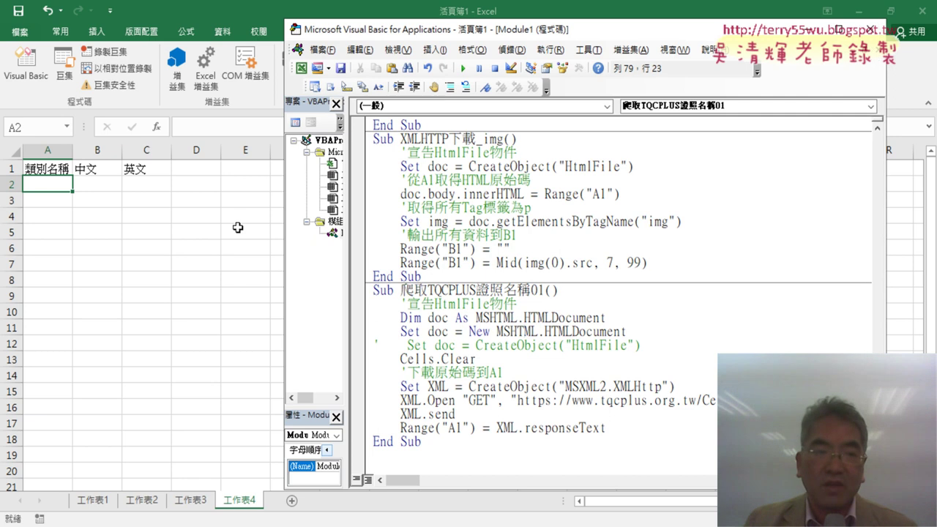
pyautogui.click(61, 183)
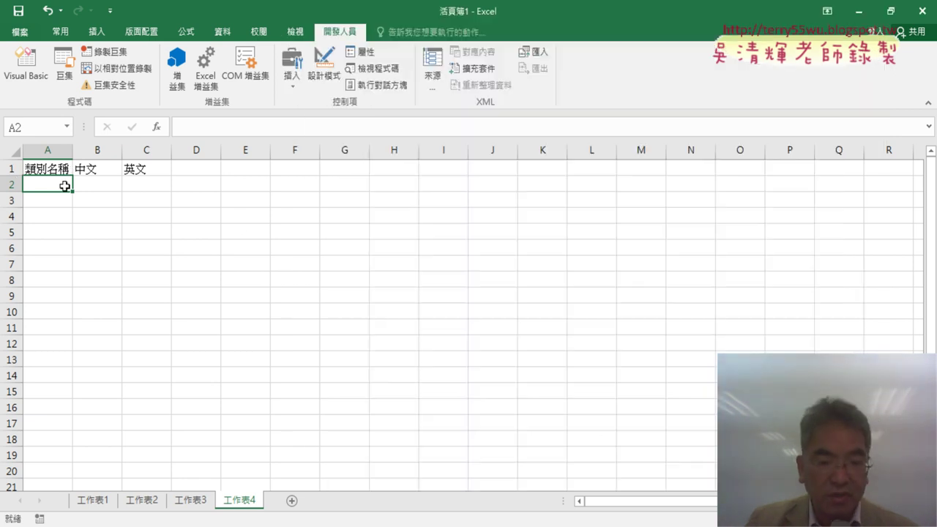
# - Add sheet 工作表5, widen column A to 66.38 and raise row 1 to 308.25
pyautogui.click(291, 500)
pyautogui.moveTo(71, 151); pyautogui.dragTo(391, 178)
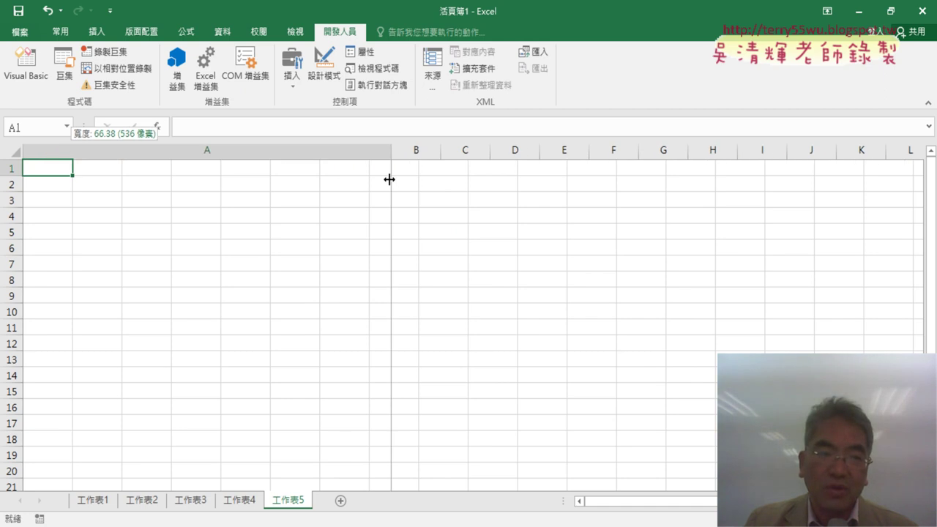
pyautogui.moveTo(19, 175); pyautogui.dragTo(11, 476)
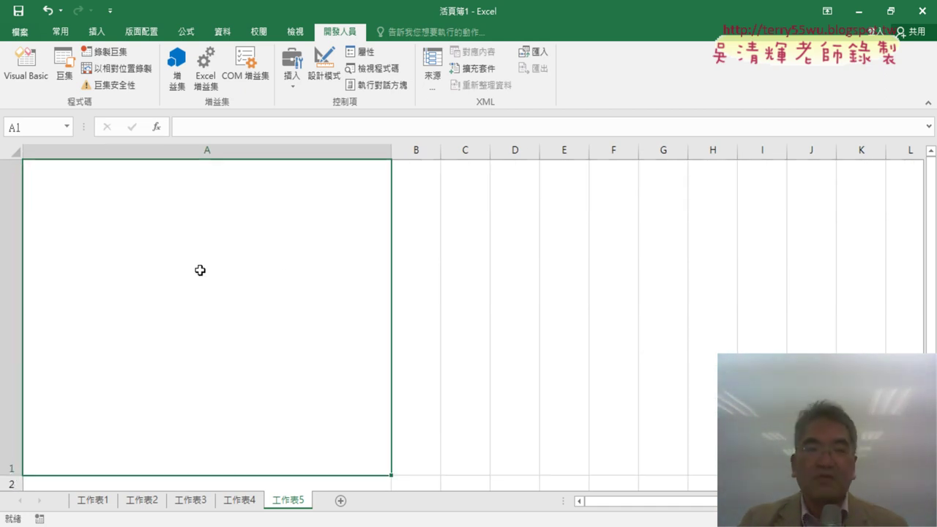
# - Start stepping through the 爬取TQCPLUS證照名稱01 macro with F8
pyautogui.click(26, 64)
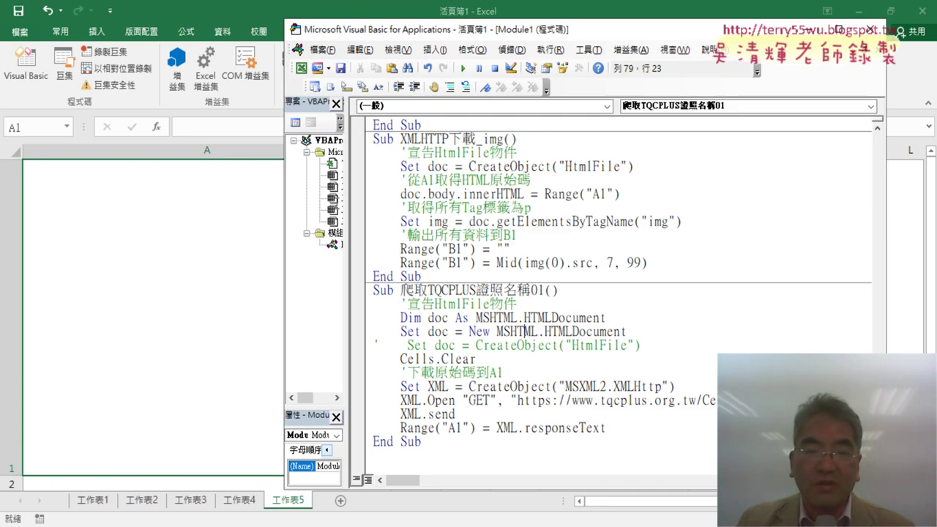
pyautogui.click(558, 331)
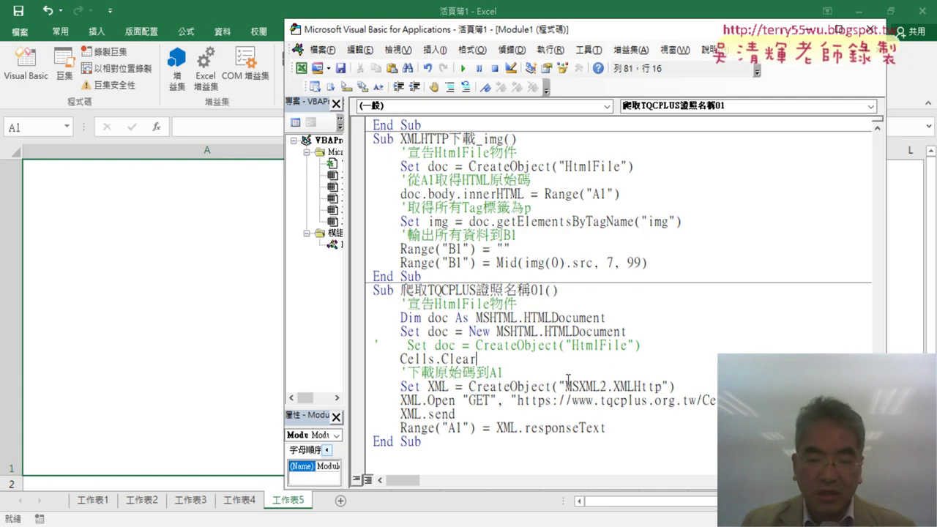
pyautogui.press('F8')
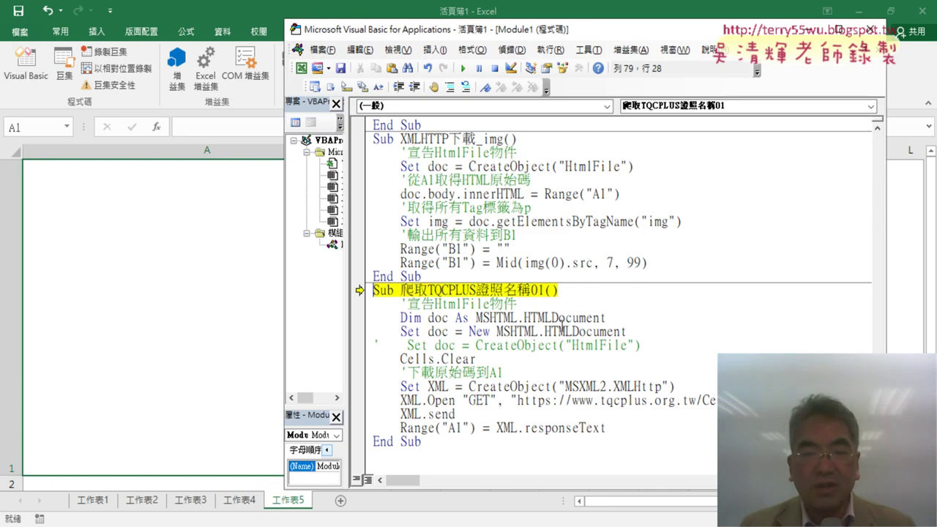
pyautogui.press('F8')
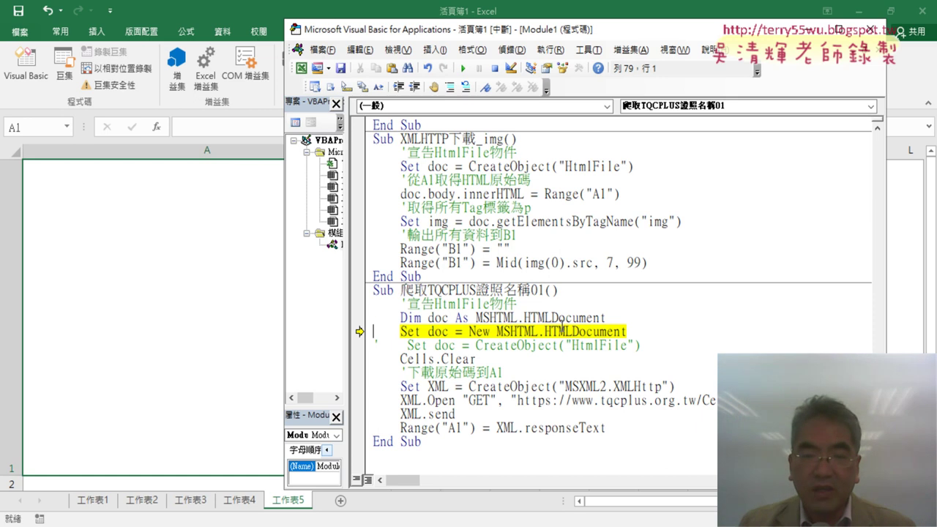
# - Highlight the Dim doc and Set doc MSHTML.HTMLDocument lines, then look in the Tools menu
pyautogui.moveTo(402, 318); pyautogui.dragTo(620, 319)
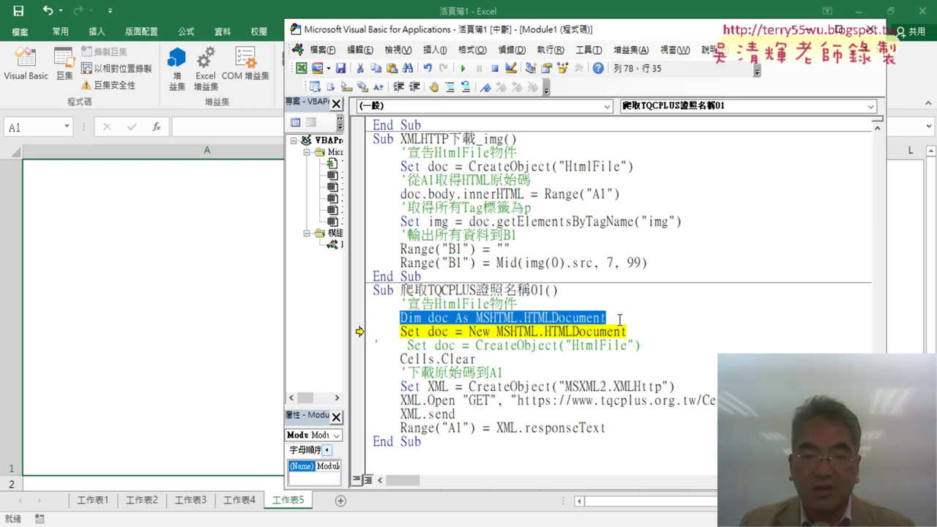
pyautogui.moveTo(400, 331); pyautogui.dragTo(655, 338)
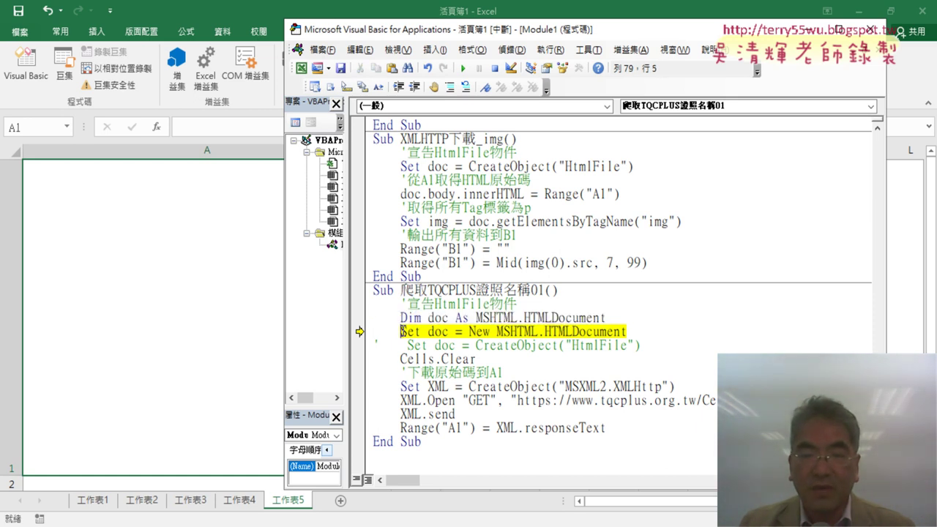
pyautogui.click(535, 332)
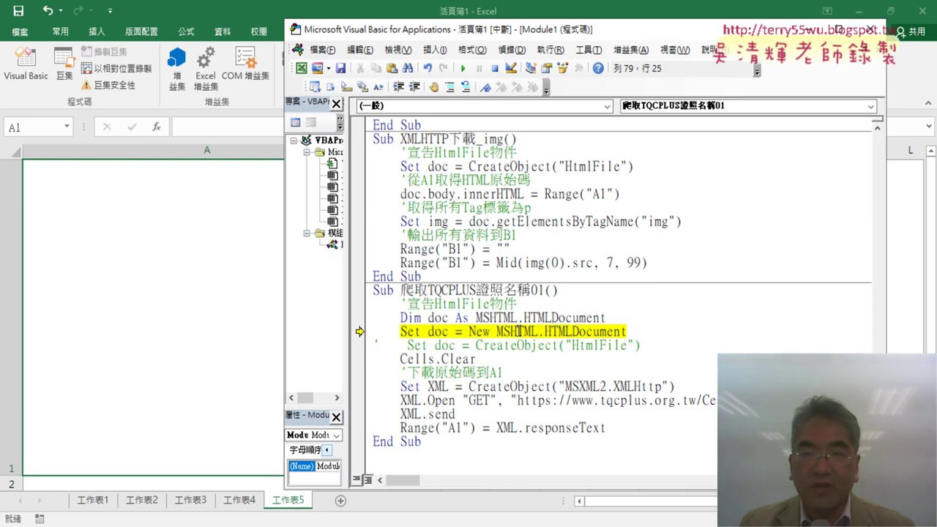
pyautogui.click(599, 51)
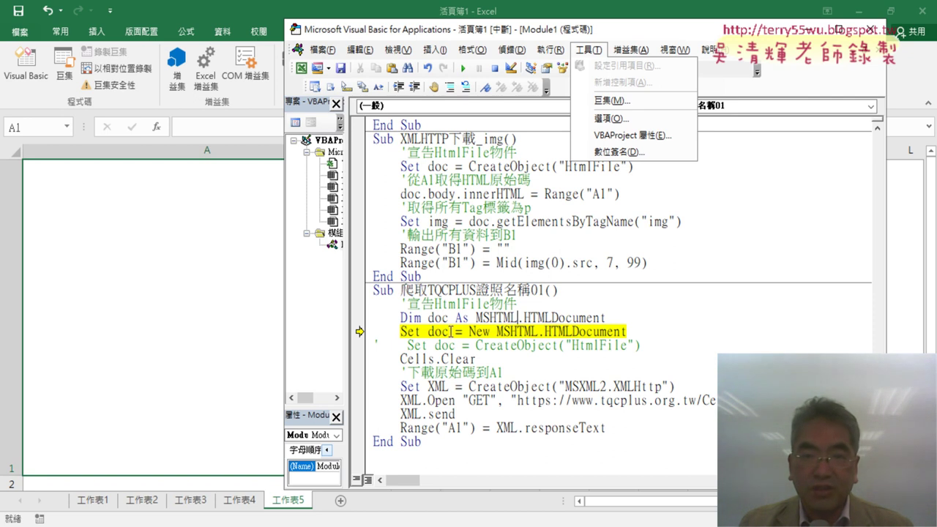
# - Reset the paused run, then restart stepping the scraping macro with F8
pyautogui.click(496, 69)
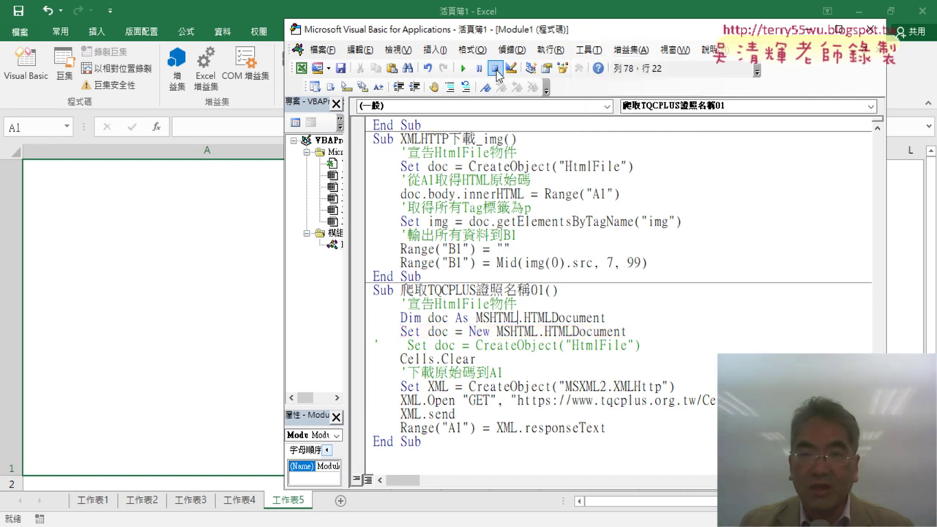
pyautogui.click(588, 53)
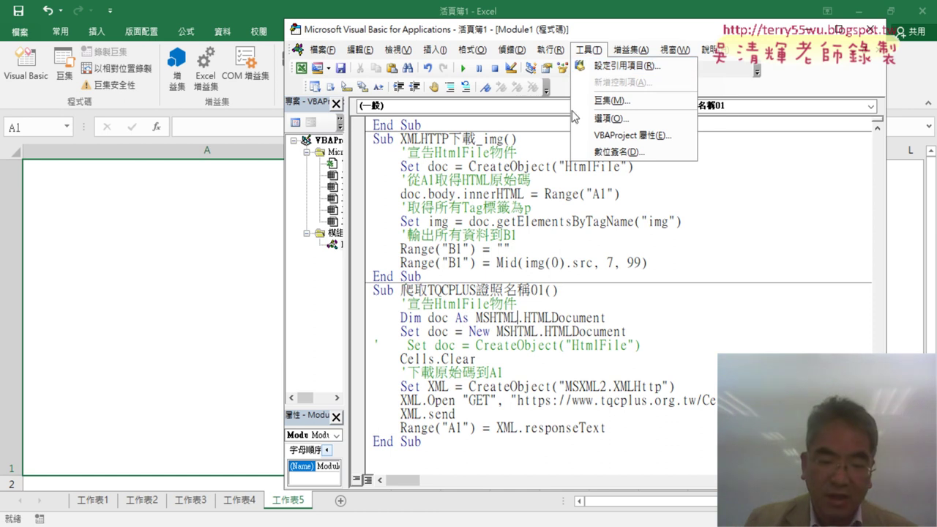
pyautogui.click(471, 322)
pyautogui.press('F8')
pyautogui.press('F8')
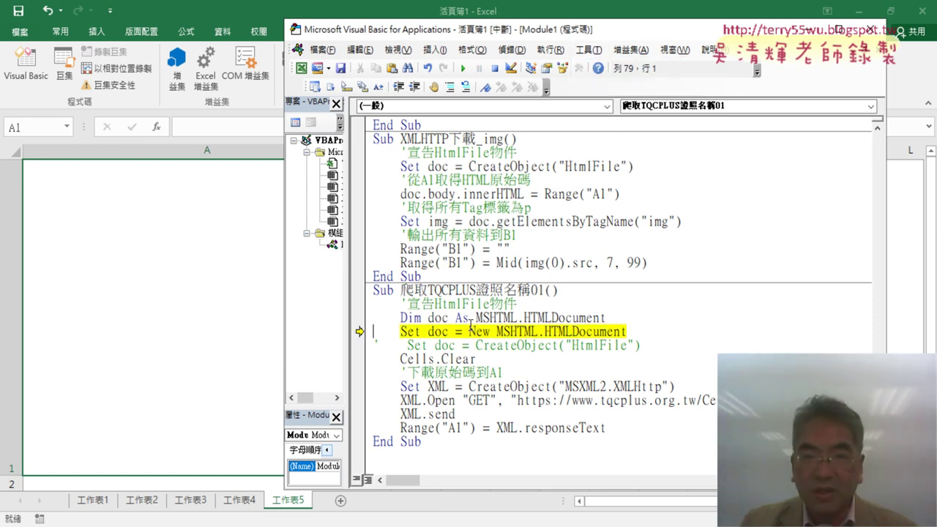
pyautogui.click(588, 50)
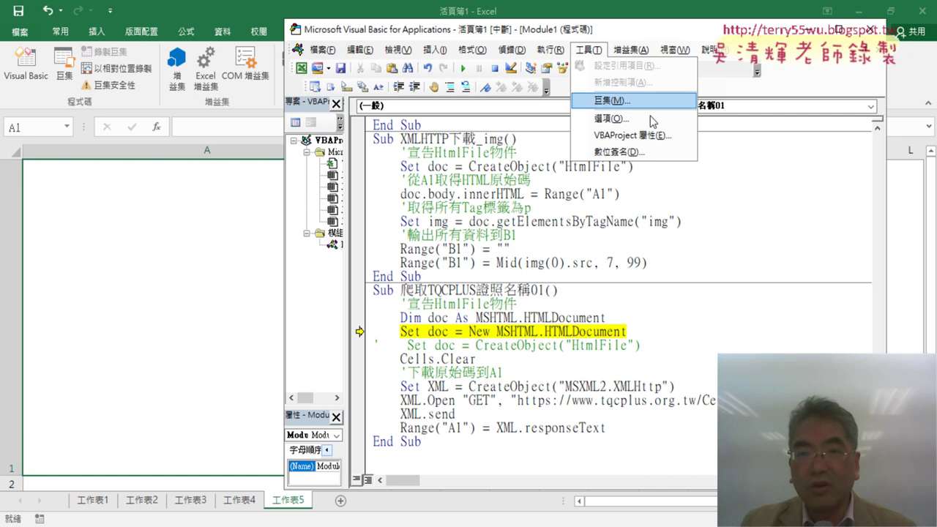
# - Reset again and check Microsoft HTML Object Library in Tools > References
pyautogui.click(495, 68)
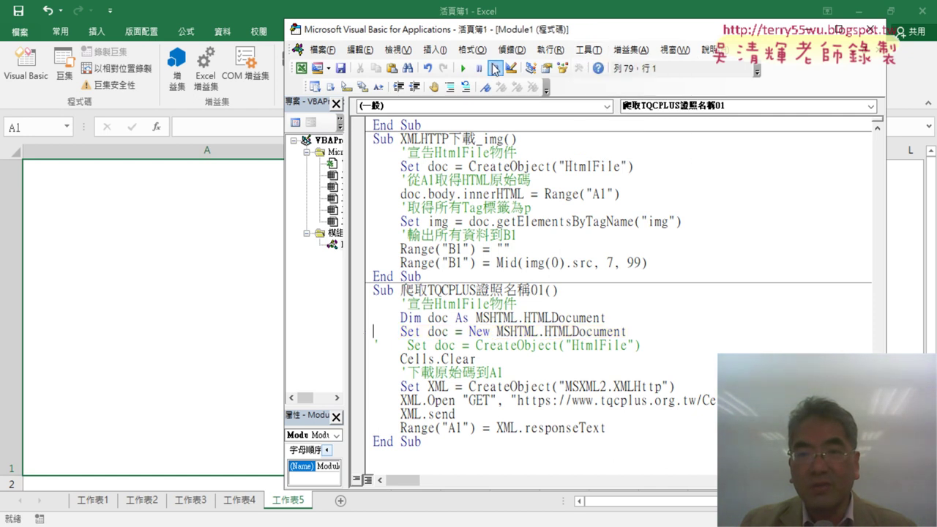
pyautogui.click(588, 50)
pyautogui.click(608, 67)
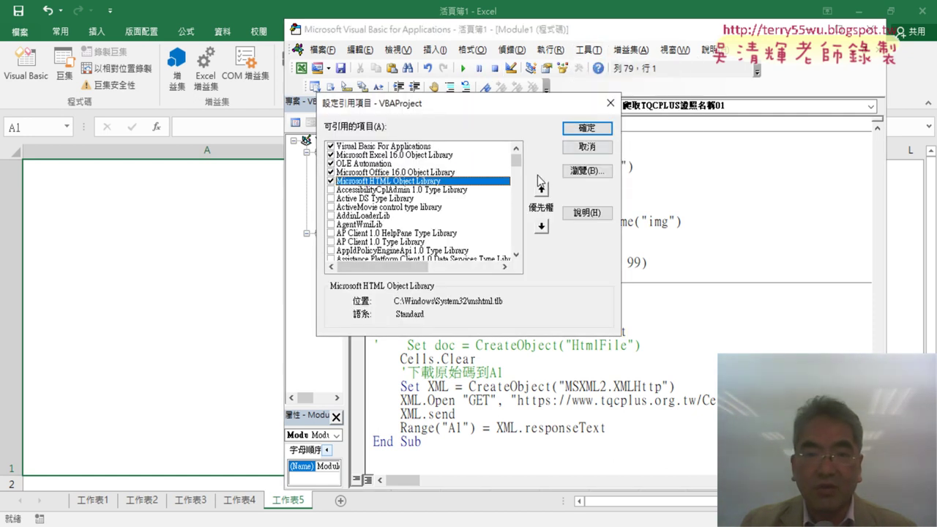
pyautogui.moveTo(405, 103); pyautogui.dragTo(669, 93)
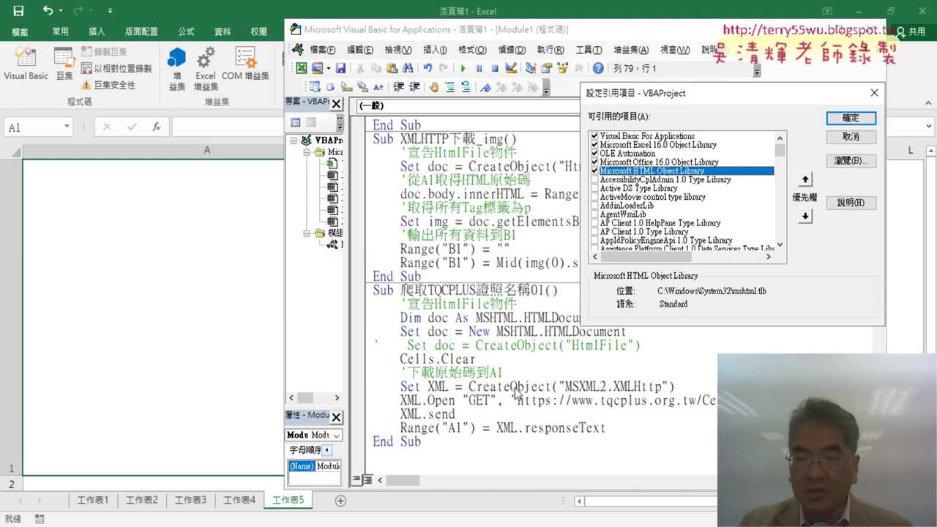
pyautogui.click(851, 118)
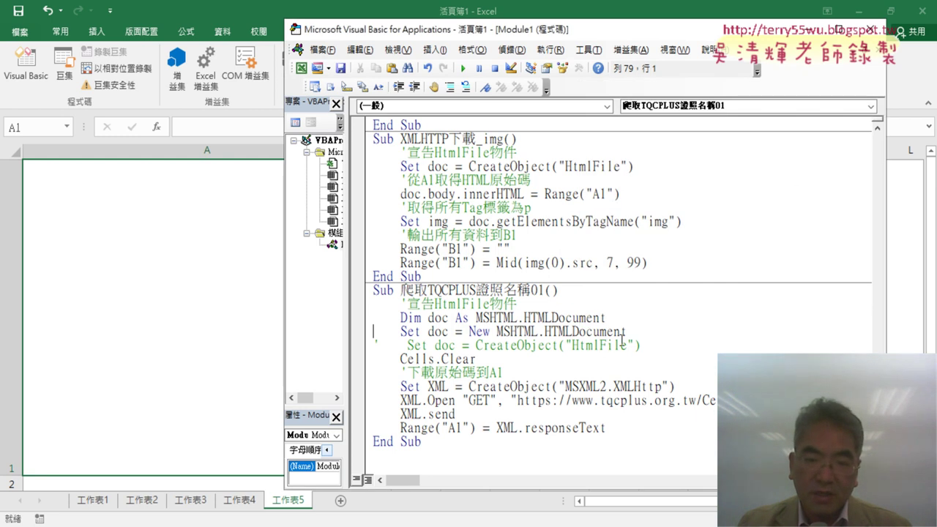
# - Comment out the Dim doc and Set doc MSHTML declaration lines
pyautogui.moveTo(626, 333); pyautogui.dragTo(376, 316)
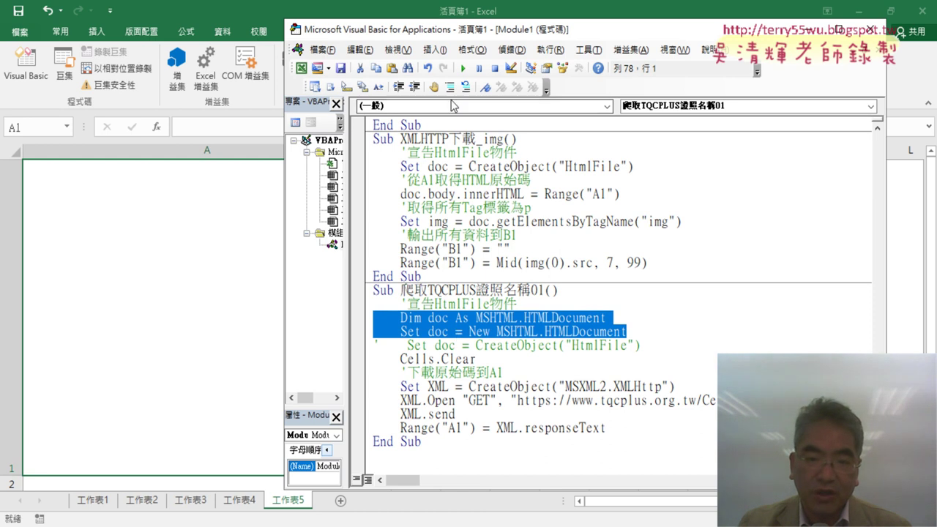
pyautogui.click(450, 87)
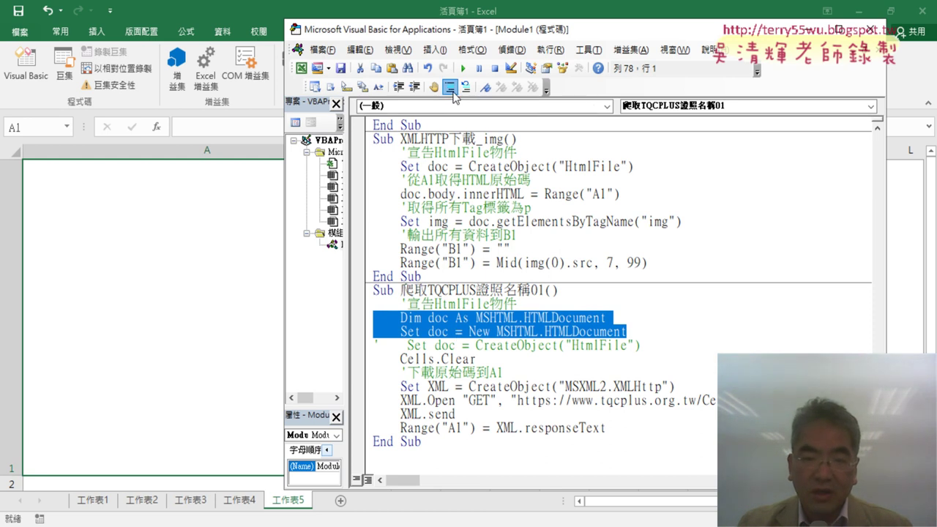
pyautogui.click(531, 346)
# - Step the macro with F8 past Set XML = CreateObject to the XML.Open line
pyautogui.scroll(-1, 550, 311)
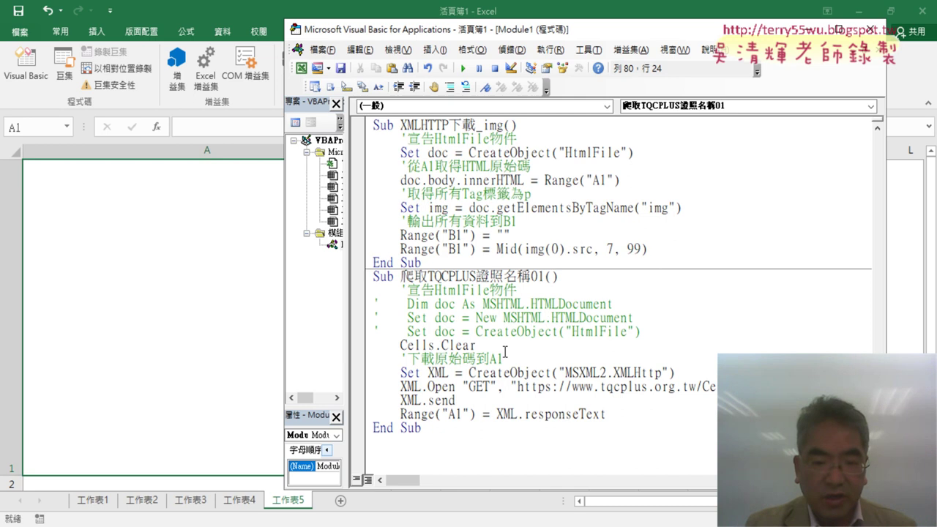
pyautogui.press('F8')
pyautogui.press('F8')
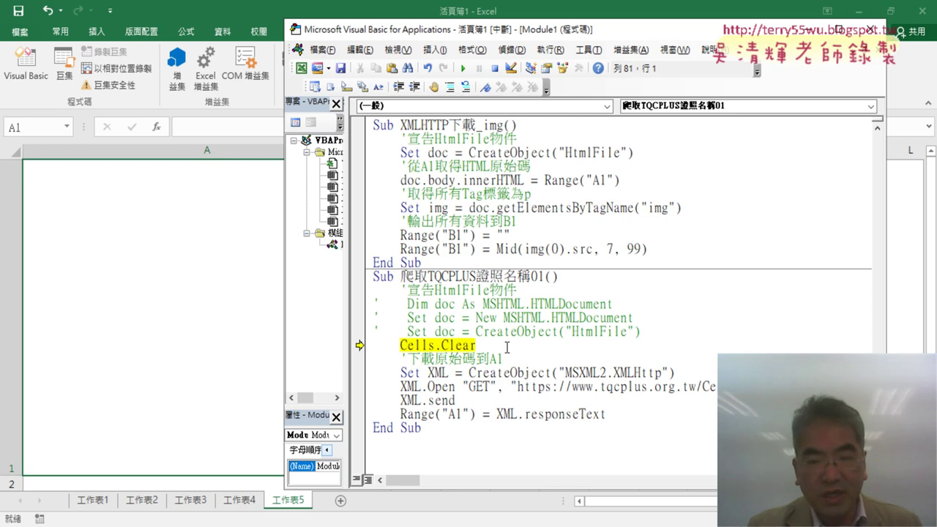
pyautogui.press('F8')
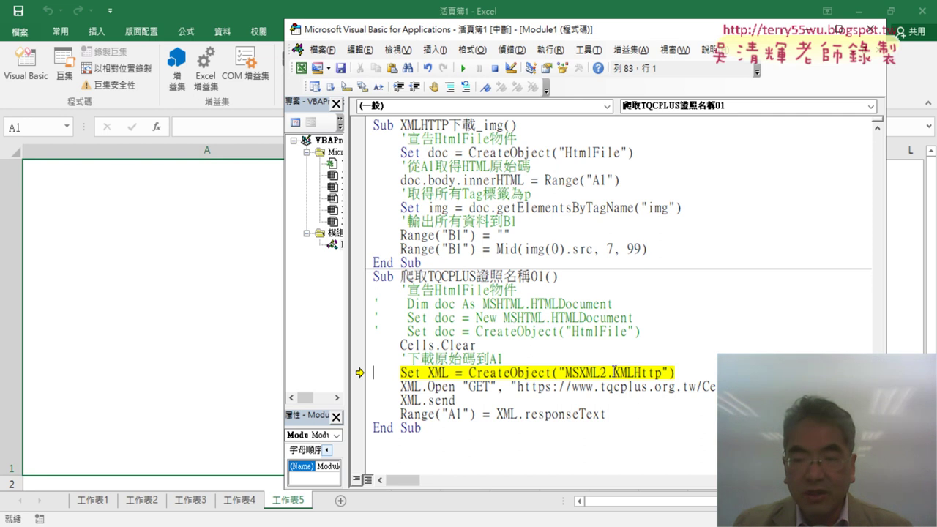
pyautogui.moveTo(613, 372); pyautogui.dragTo(663, 373)
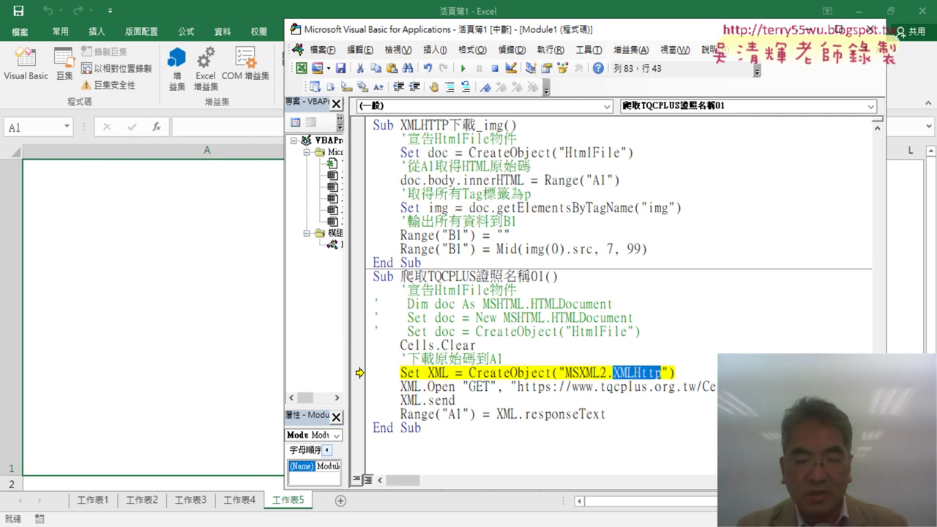
pyautogui.press('F8')
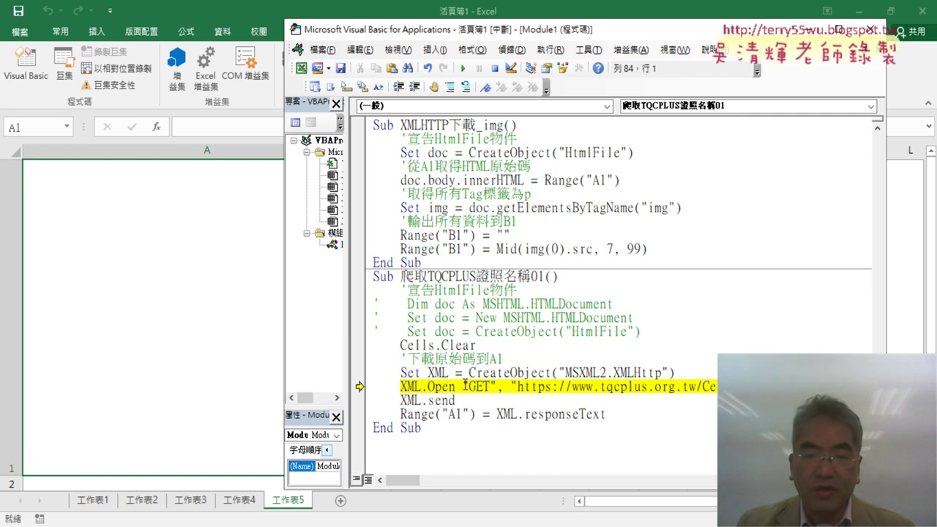
pyautogui.doubleClick(432, 374)
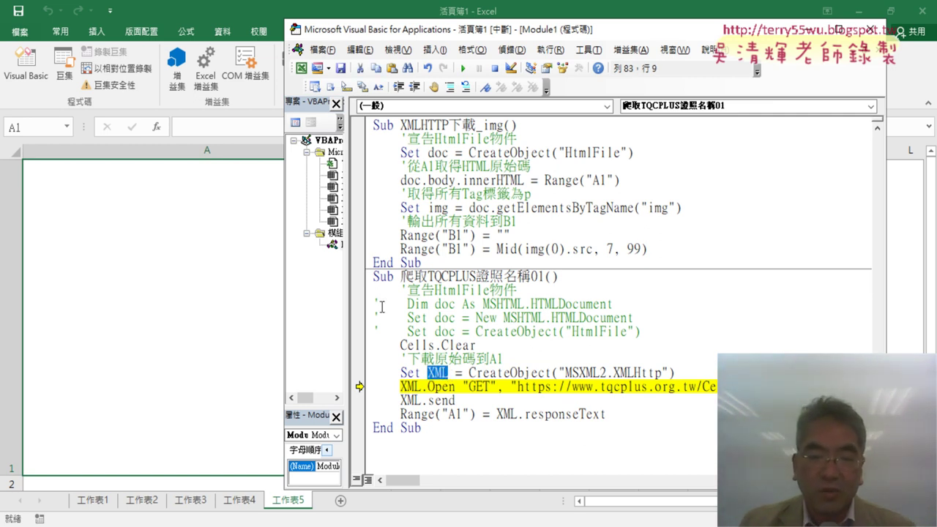
pyautogui.moveTo(455, 387); pyautogui.dragTo(401, 386)
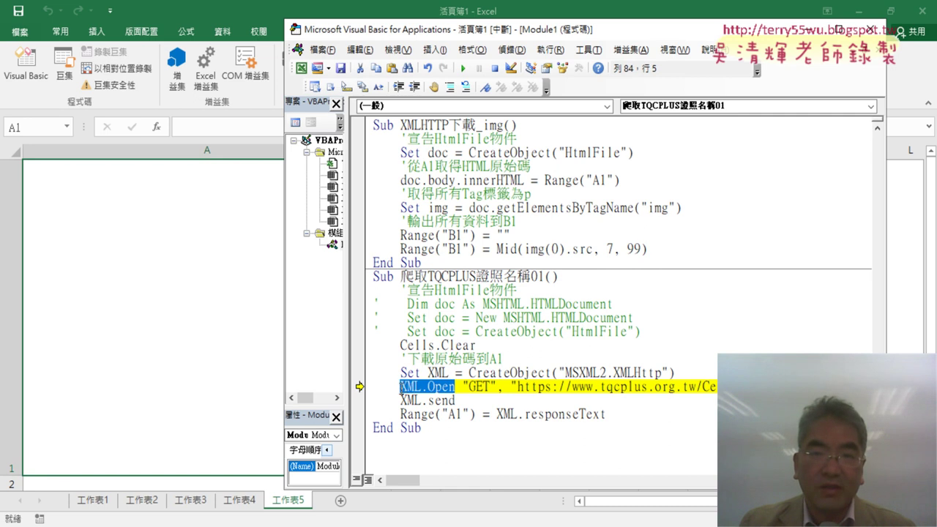
# - Delete the certificate page URL in XML.Open, leaving empty quotes
pyautogui.moveTo(502, 40); pyautogui.dragTo(364, 33)
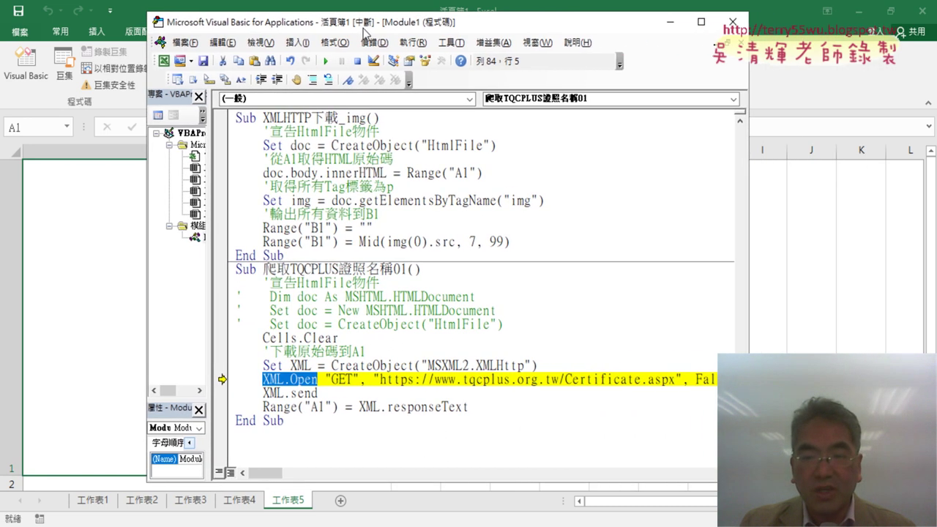
pyautogui.moveTo(751, 343); pyautogui.dragTo(857, 350)
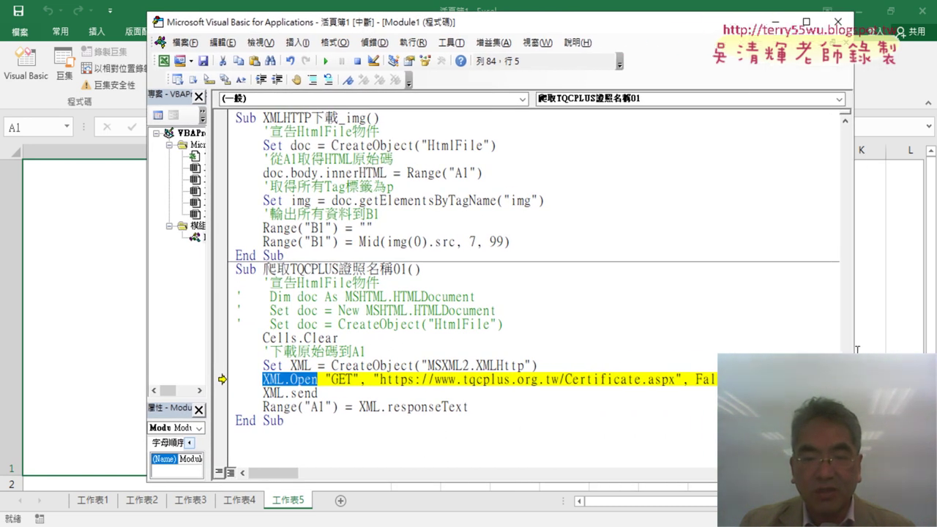
pyautogui.moveTo(379, 379); pyautogui.dragTo(675, 379)
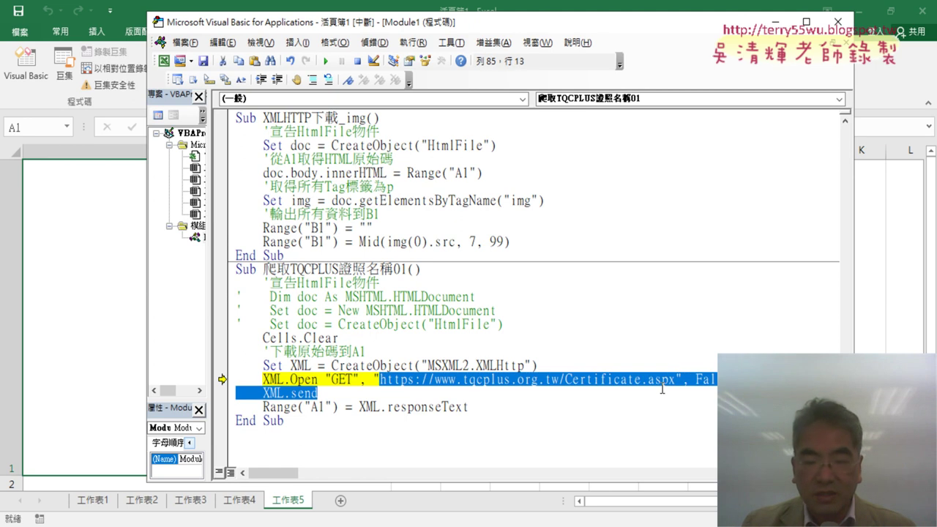
pyautogui.press('Delete')
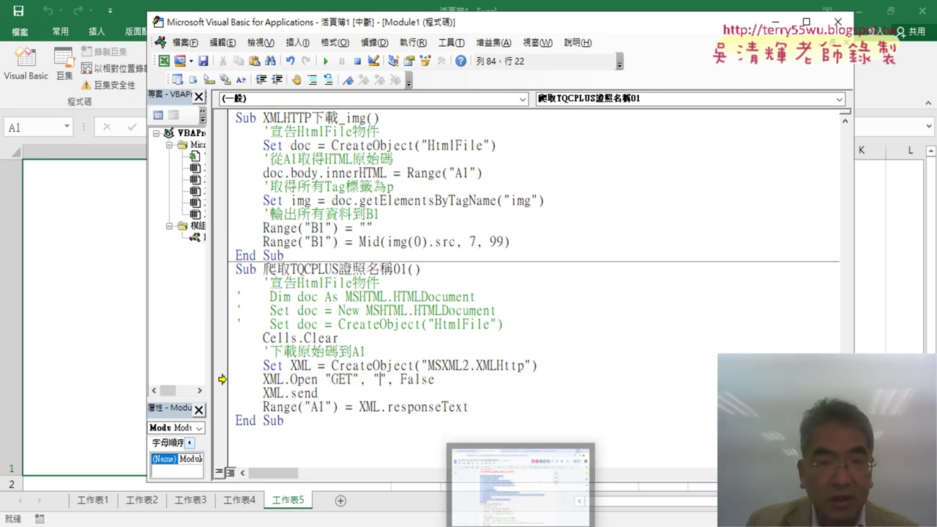
pyautogui.click(502, 510)
# - Copy the TQC+ page address tqcplus.org.tw/Certificate.aspx from Chrome's address bar
pyautogui.hotkey('alt', 'Tab')
pyautogui.click(379, 16)
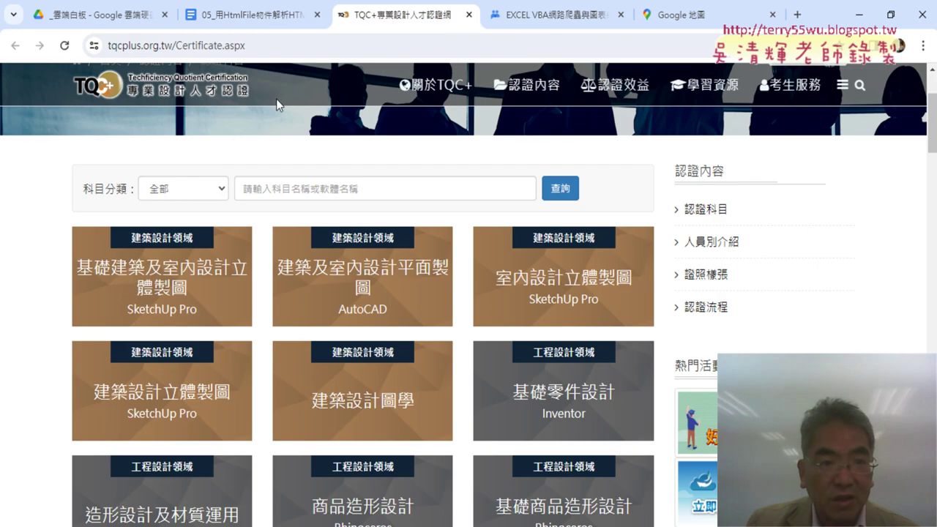
pyautogui.click(190, 45)
pyautogui.rightClick(192, 47)
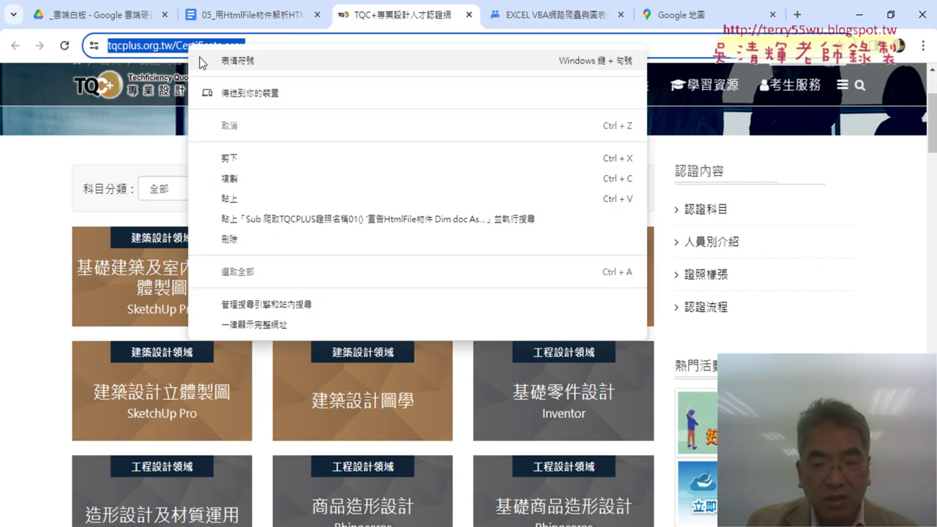
pyautogui.click(241, 178)
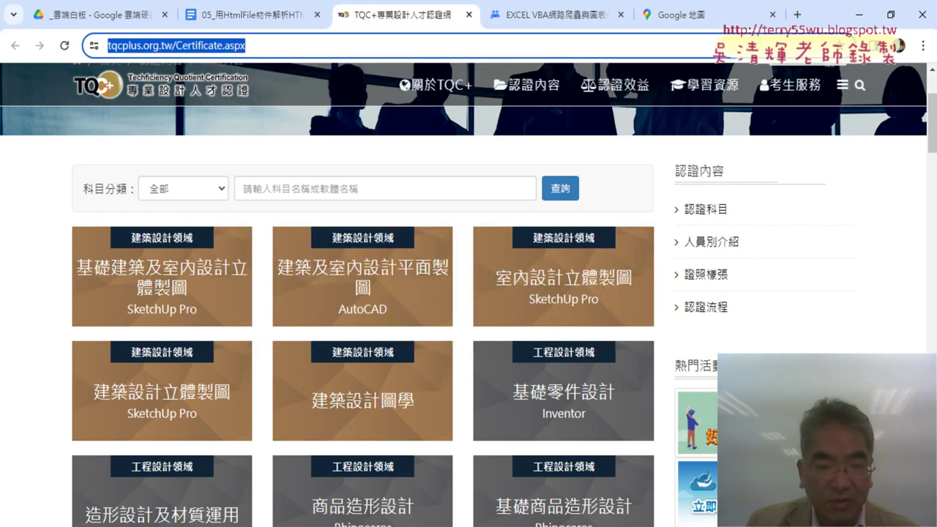
pyautogui.hotkey('alt', 'Tab')
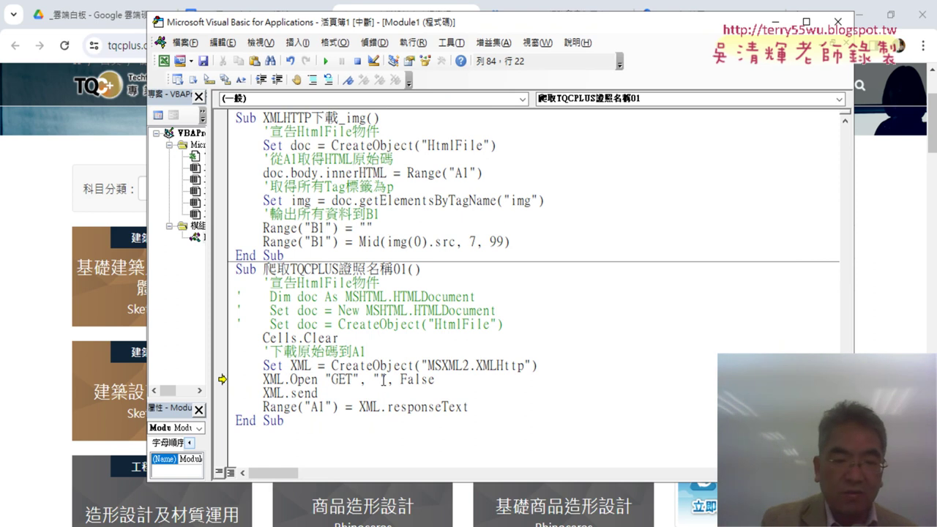
# - Paste the certificate page URL between the empty XML.Open quotes
pyautogui.write('https://www.tqcplus.org.tw/Certificate.aspx')
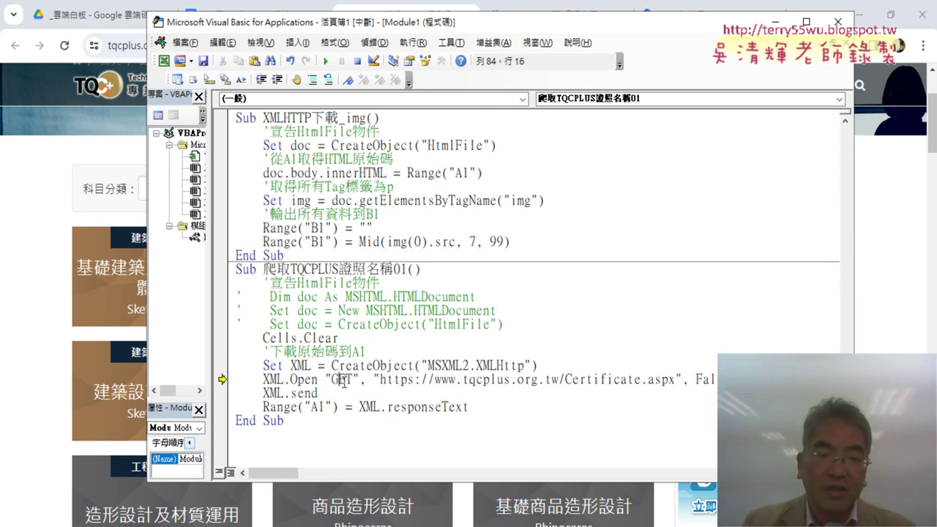
pyautogui.moveTo(359, 381); pyautogui.dragTo(325, 381)
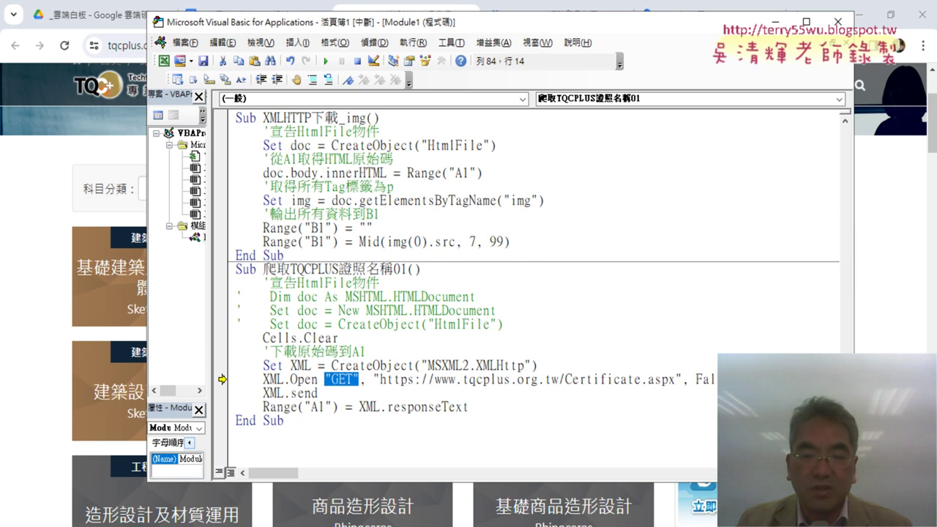
pyautogui.click(733, 379)
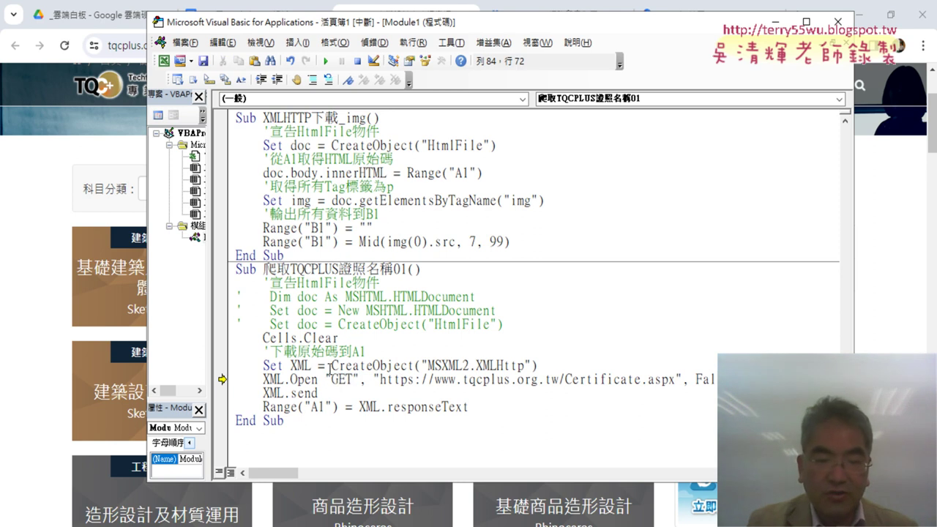
# - Step past XML.Open and XML.send, pausing at Range("A1") = XML.responseText
pyautogui.press('F8')
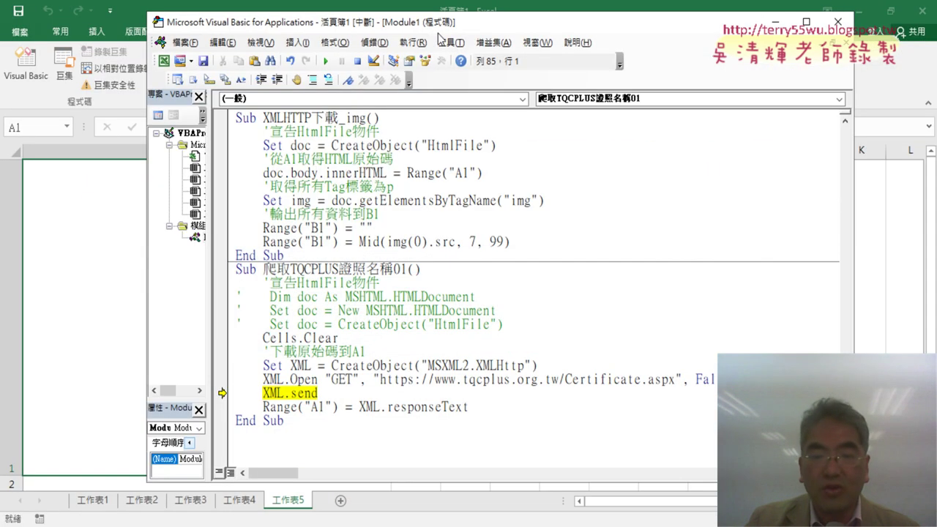
pyautogui.moveTo(441, 31); pyautogui.dragTo(596, 49)
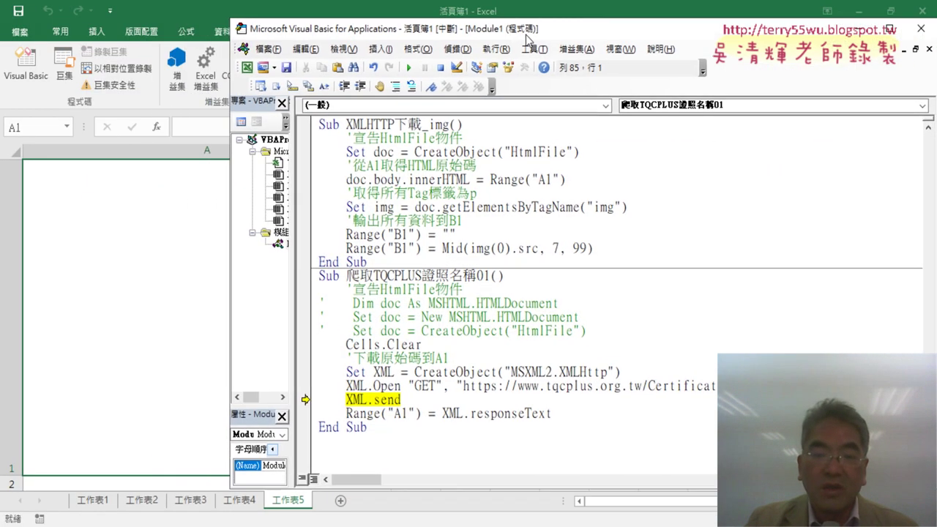
pyautogui.click(630, 426)
pyautogui.hotkey('shift', 'Left')
pyautogui.hotkey('shift', 'Left')
pyautogui.hotkey('shift', 'Left')
pyautogui.hotkey('shift', 'Left')
pyautogui.hotkey('shift', 'Left')
pyautogui.hotkey('shift', 'Left')
pyautogui.hotkey('shift', 'Left')
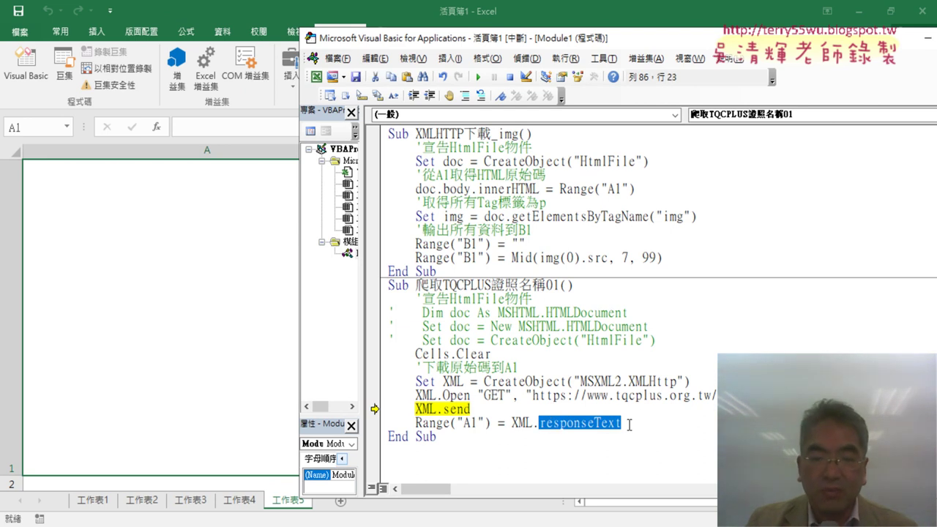
pyautogui.moveTo(490, 424); pyautogui.dragTo(415, 423)
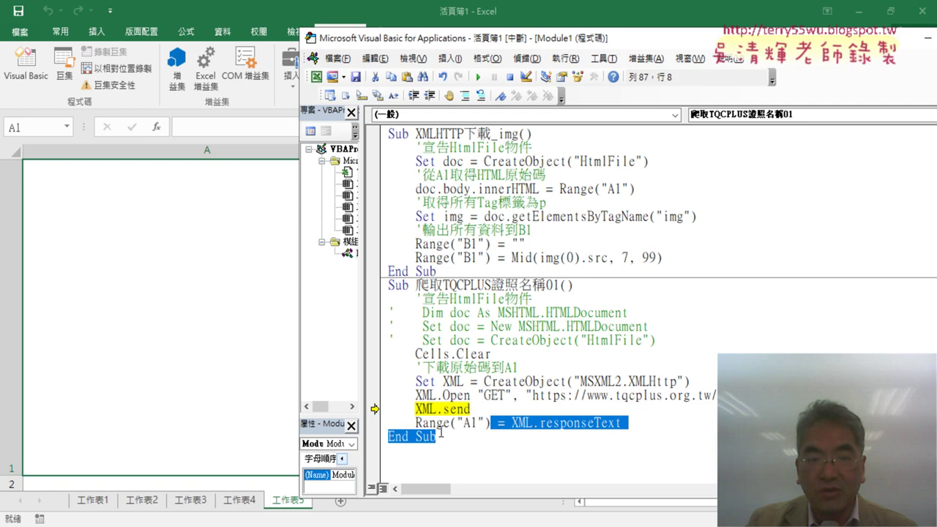
pyautogui.click(533, 371)
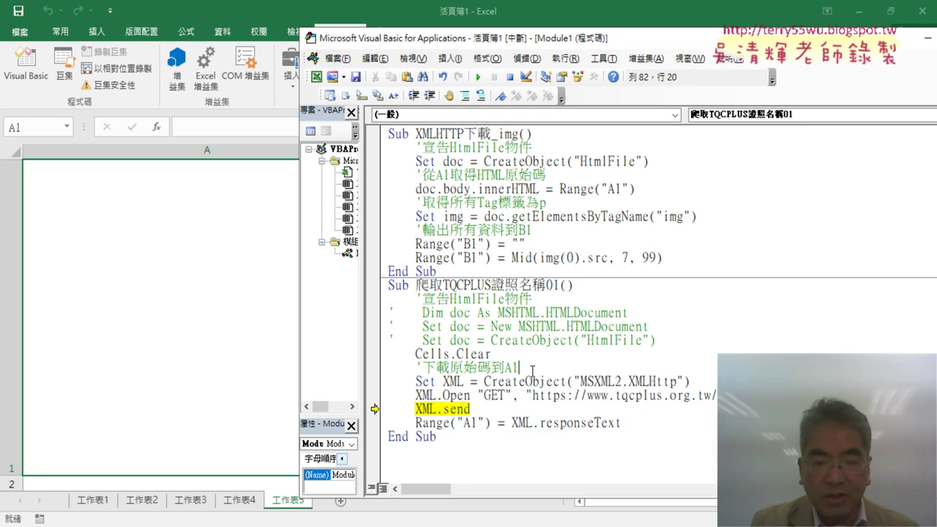
pyautogui.press('F8')
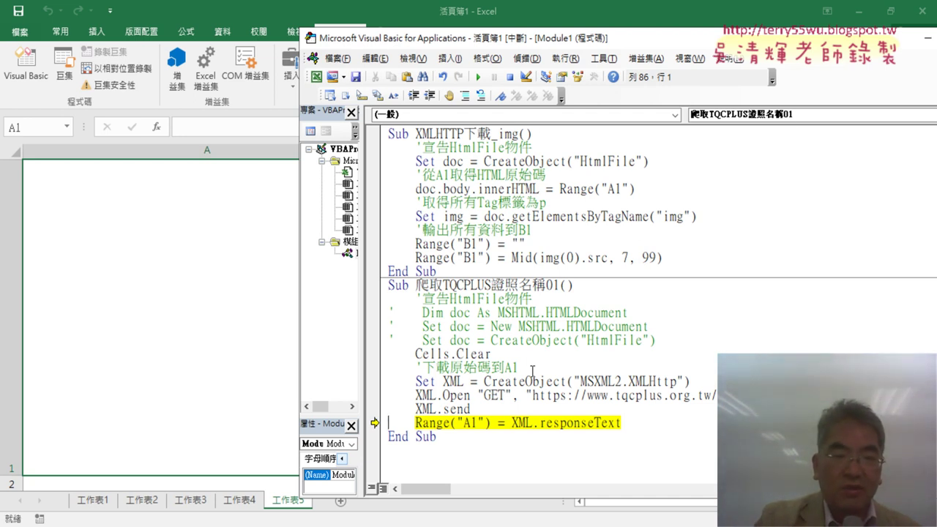
# - Write the downloaded HTML into A1 on 工作表5 and browse the cell's source text
pyautogui.press('F8')
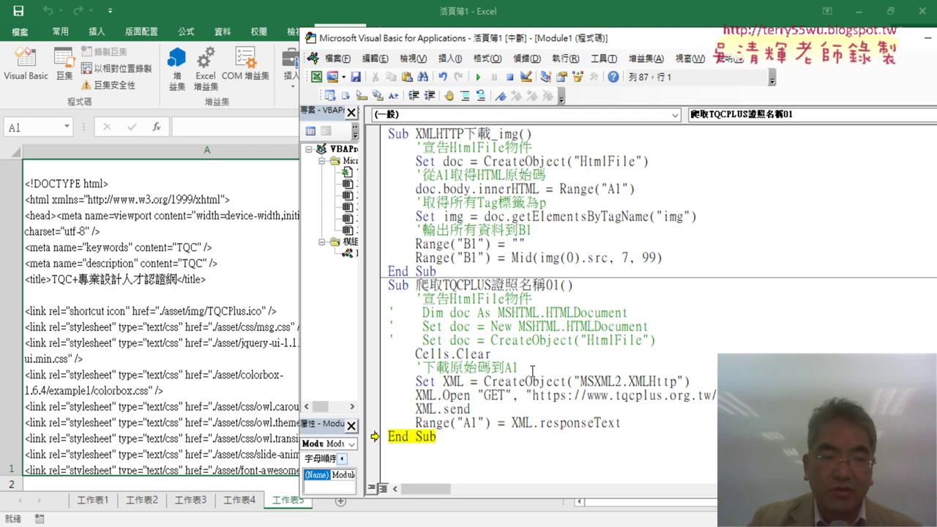
pyautogui.click(211, 287)
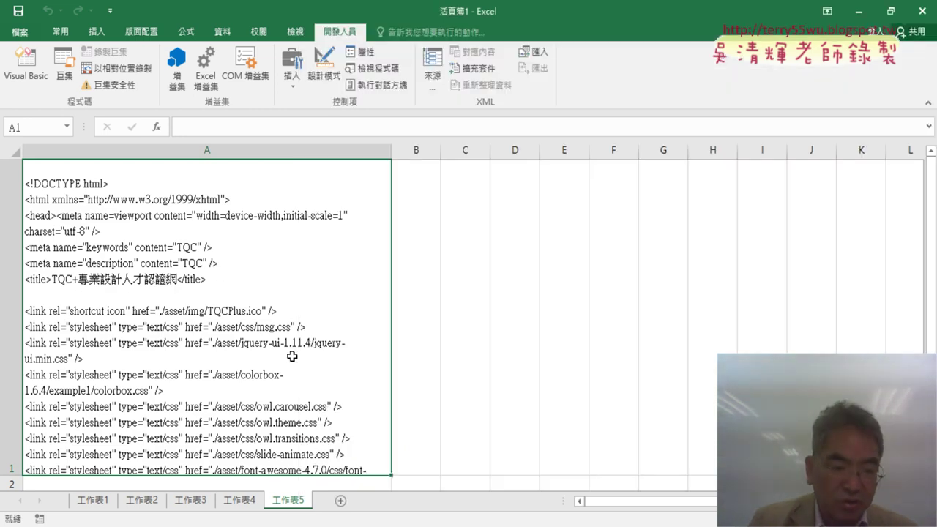
pyautogui.scroll(-3, 248, 377)
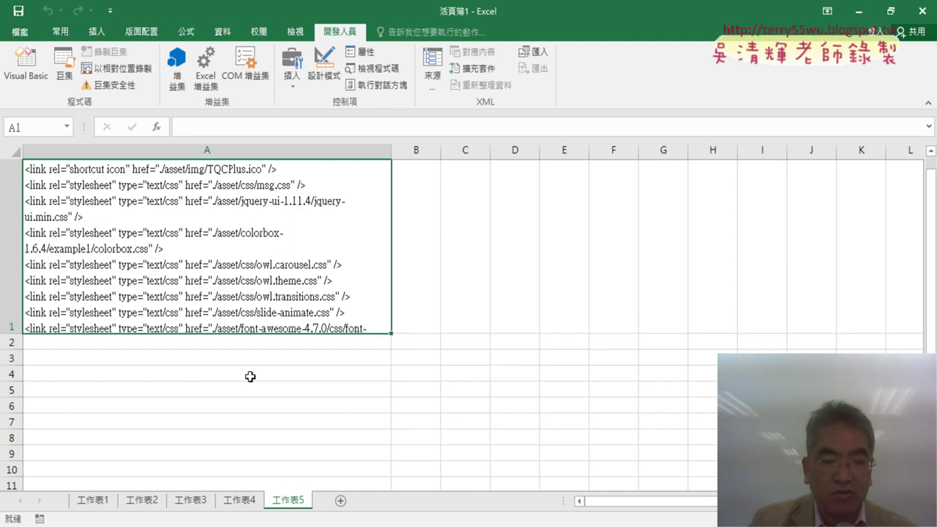
pyautogui.scroll(3, 257, 324)
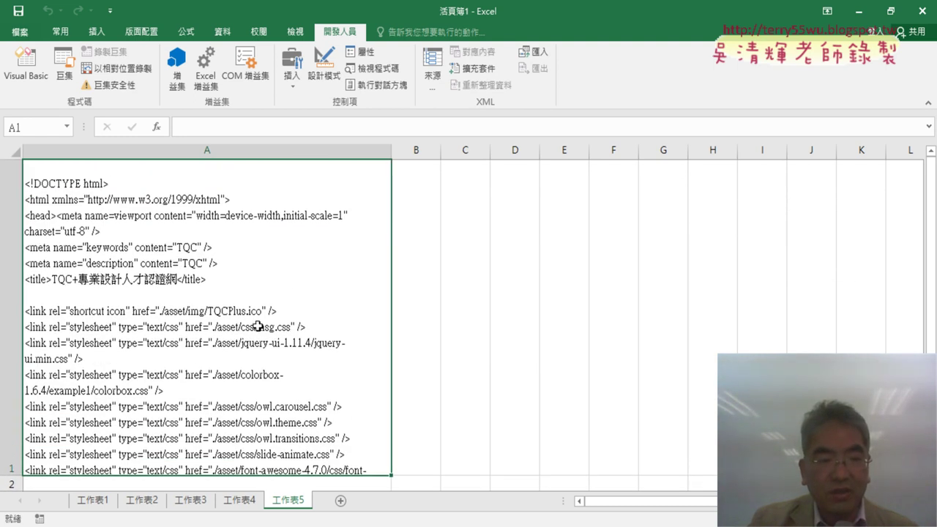
pyautogui.doubleClick(126, 333)
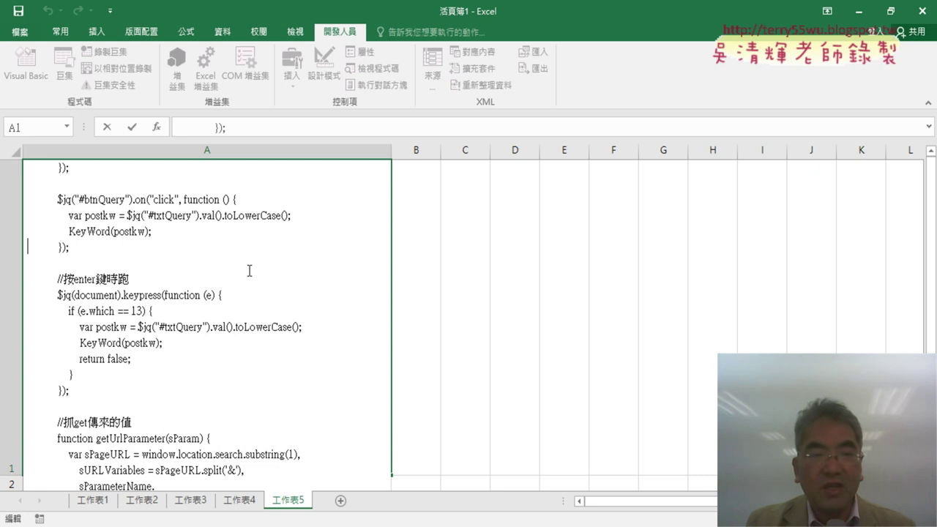
pyautogui.press('Up')
pyautogui.press('Up')
pyautogui.press('Up')
pyautogui.press('Up')
pyautogui.press('Up')
pyautogui.press('Up')
pyautogui.press('Up')
pyautogui.press('Up')
pyautogui.press('Up')
pyautogui.press('Up')
pyautogui.press('Up')
pyautogui.press('Up')
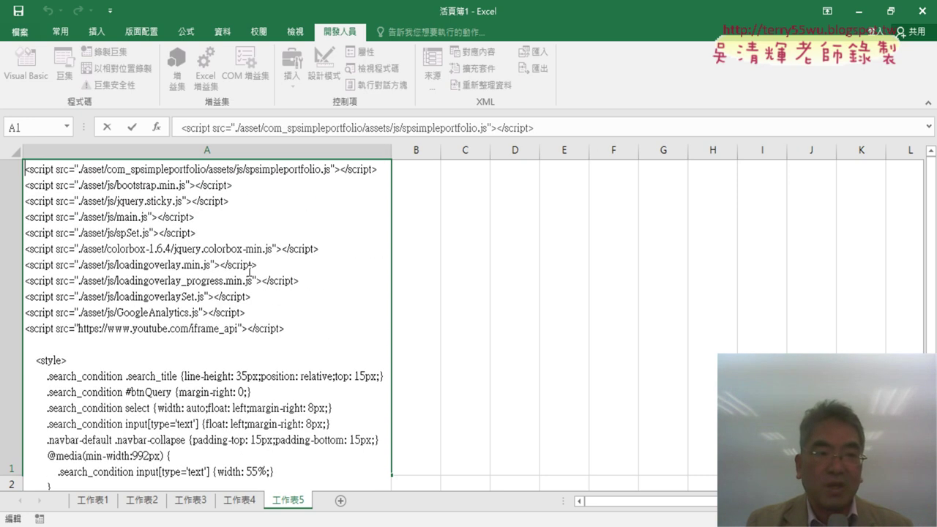
pyautogui.press('Up')
pyautogui.press('Up')
pyautogui.press('Up')
pyautogui.press('Up')
pyautogui.press('Up')
pyautogui.press('Up')
pyautogui.press('Up')
pyautogui.press('Up')
pyautogui.press('Up')
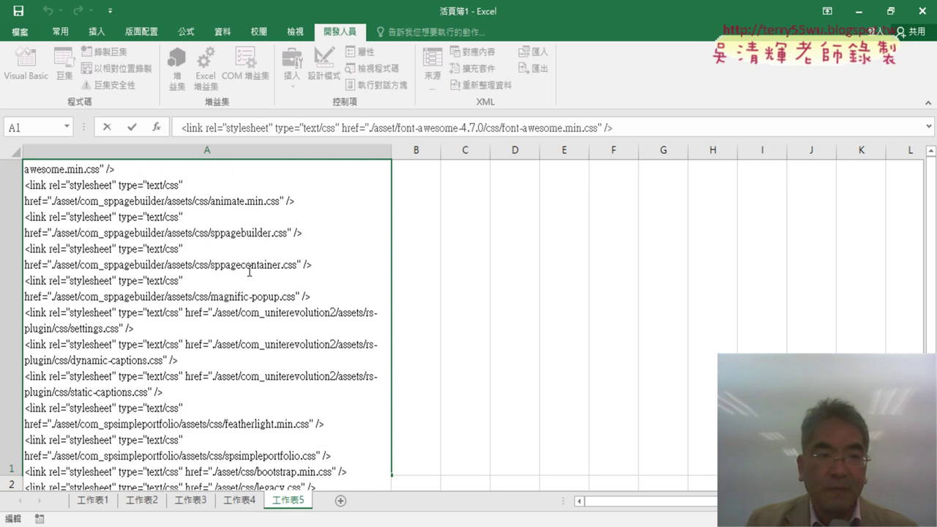
pyautogui.click(107, 127)
# - Reset the paused macro and go to sheet 工作表4 with its 類別名稱, 中文, 英文 headers
pyautogui.hotkey('alt', 'F11')
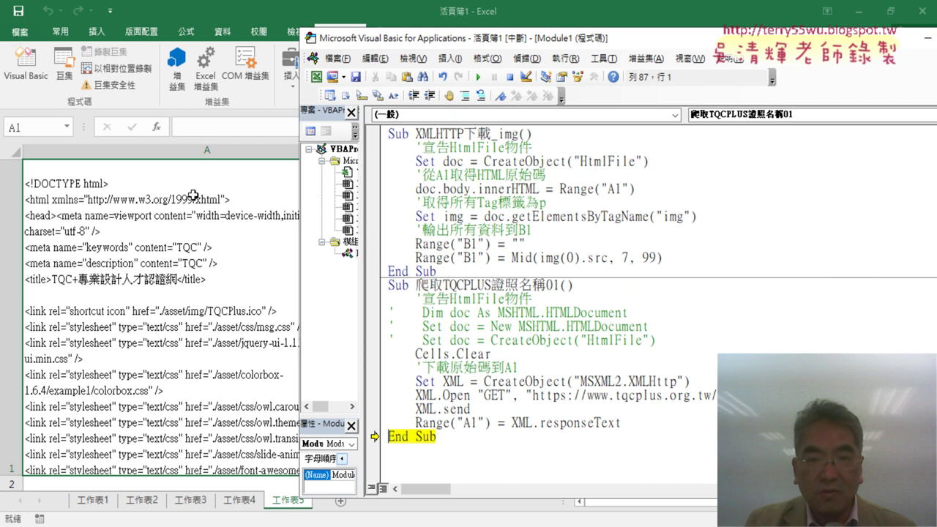
pyautogui.click(510, 76)
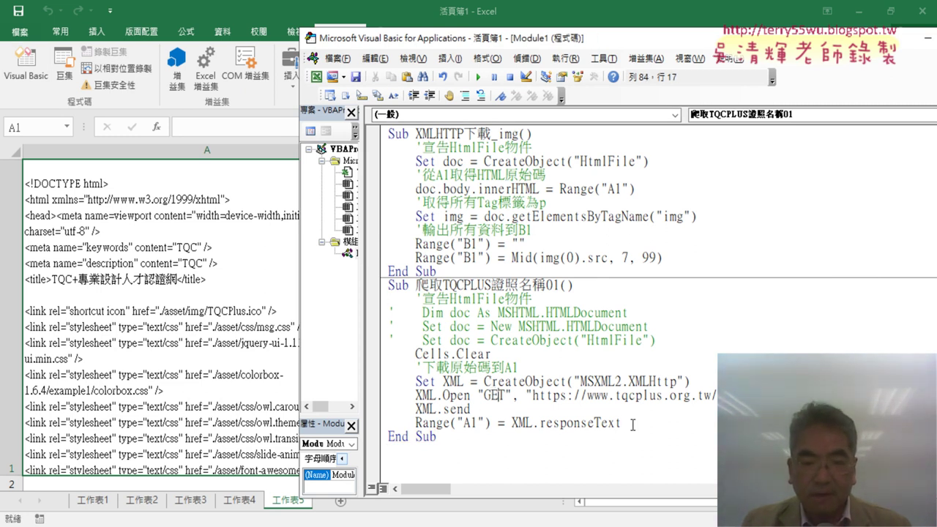
pyautogui.moveTo(633, 425); pyautogui.dragTo(373, 384)
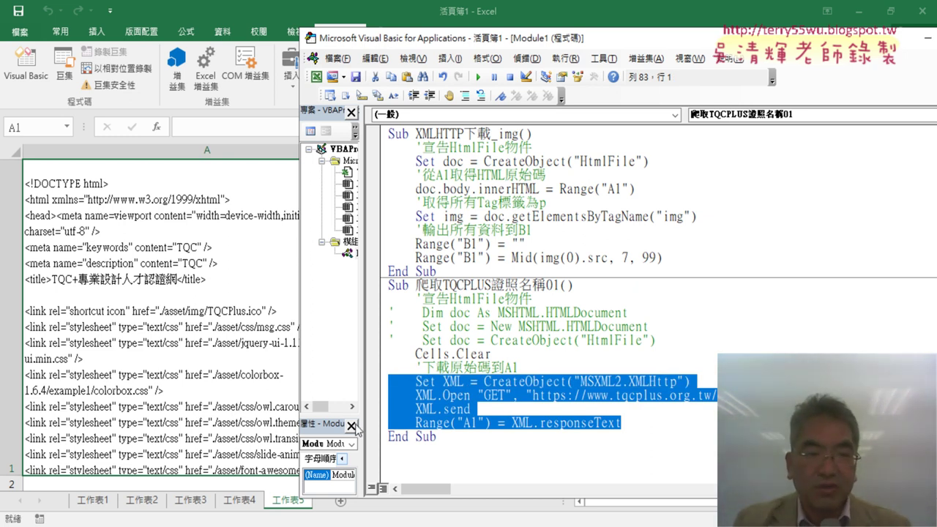
pyautogui.click(246, 500)
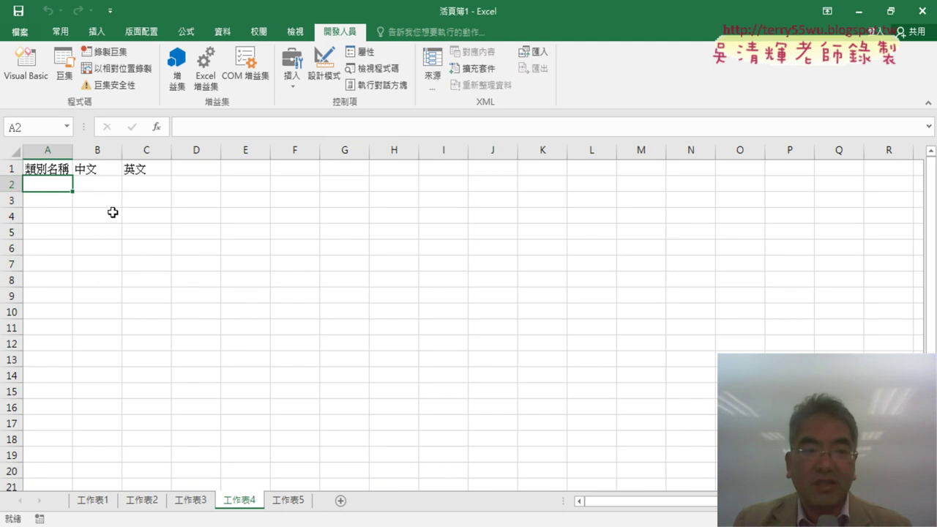
# - Widen column B on 工作表4 to about 21 characters, then show Chrome's TQC+ page
pyautogui.moveTo(77, 150); pyautogui.dragTo(217, 158)
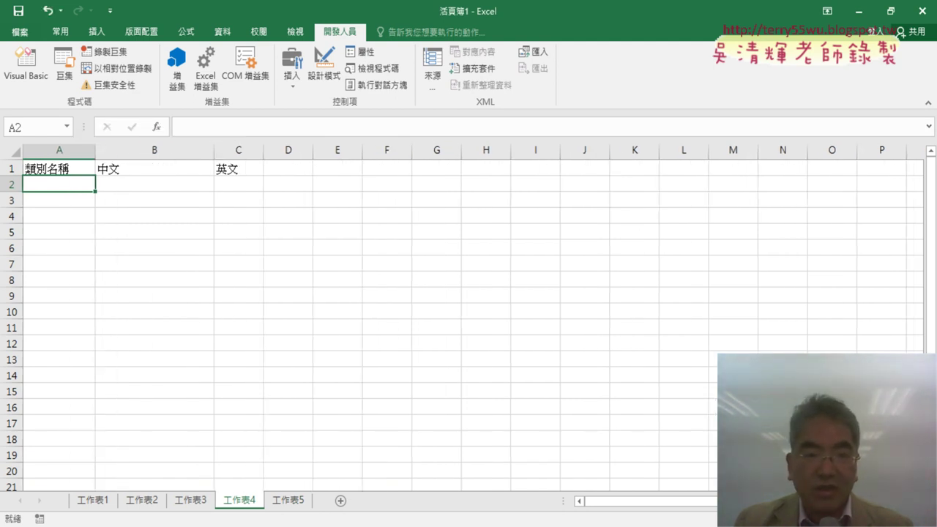
pyautogui.hotkey('alt', 'Tab')
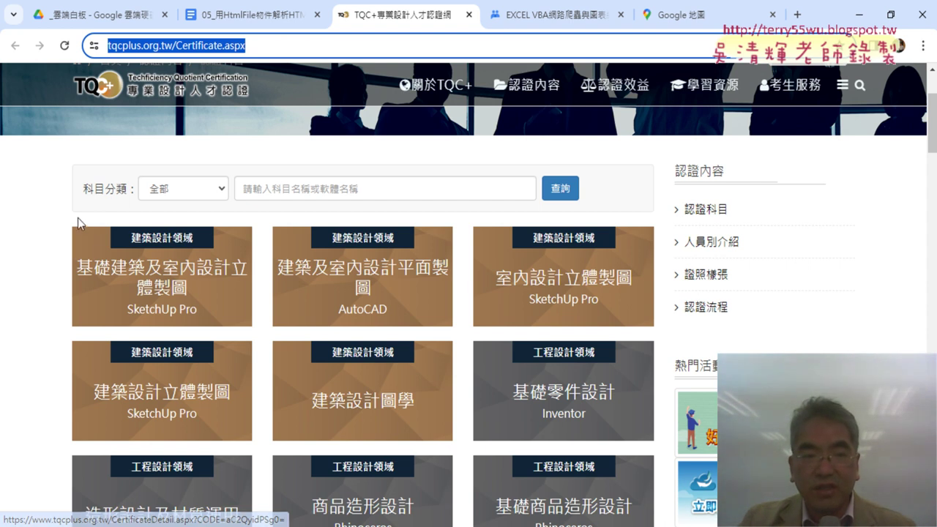
# - Inspect the first card's 建築設計領域 heading, revealing its CertPanel-heading div in DevTools
pyautogui.rightClick(154, 238)
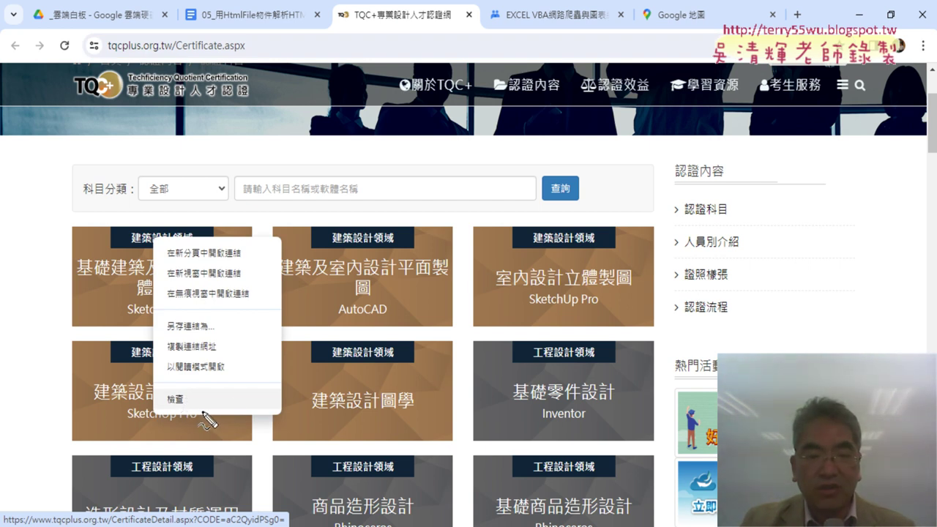
pyautogui.moveTo(202, 412)
pyautogui.mouseDown()
pyautogui.moveTo(196, 390)
pyautogui.moveTo(198, 410)
pyautogui.mouseUp()
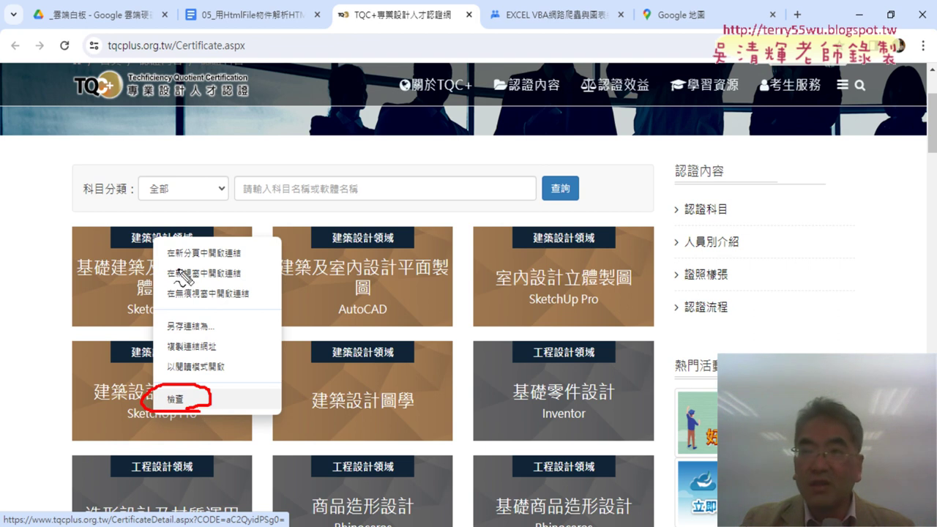
pyautogui.moveTo(183, 253)
pyautogui.mouseDown()
pyautogui.moveTo(209, 224)
pyautogui.moveTo(201, 246)
pyautogui.mouseUp()
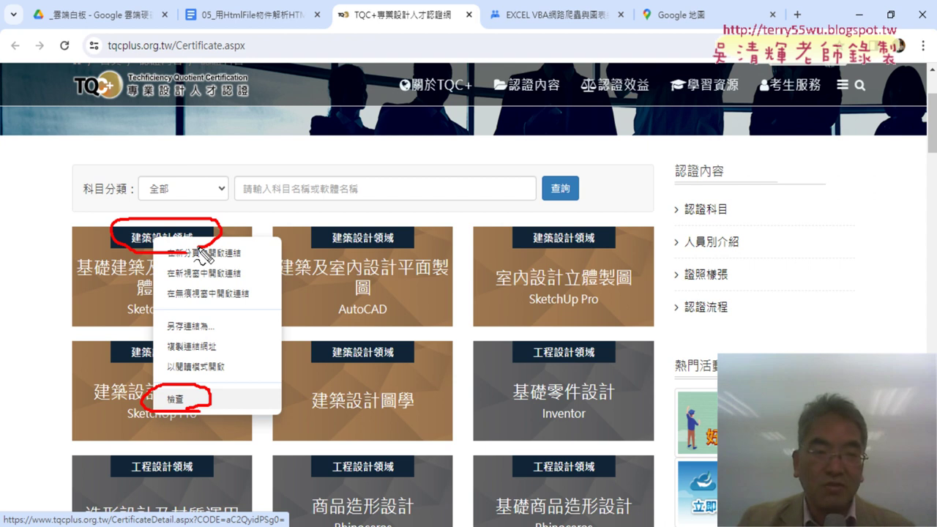
pyautogui.press('Escape')
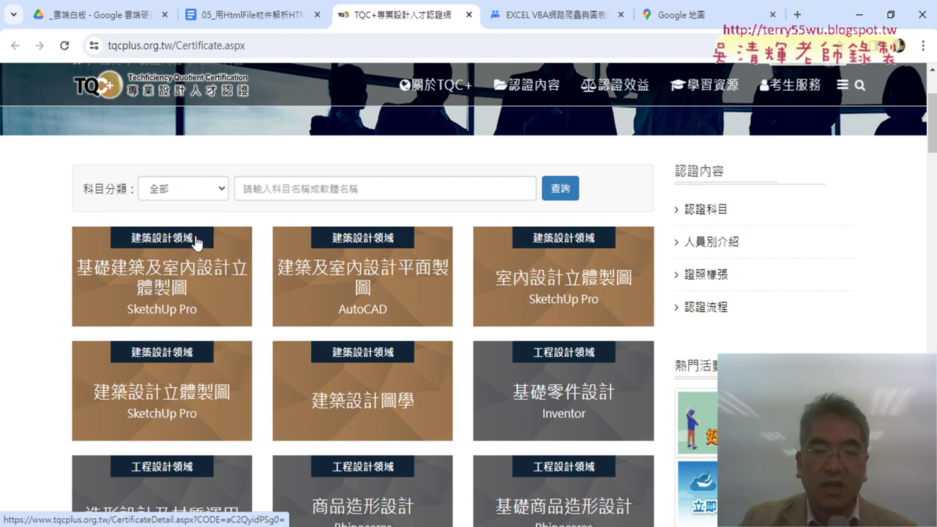
pyautogui.rightClick(196, 241)
pyautogui.click(232, 404)
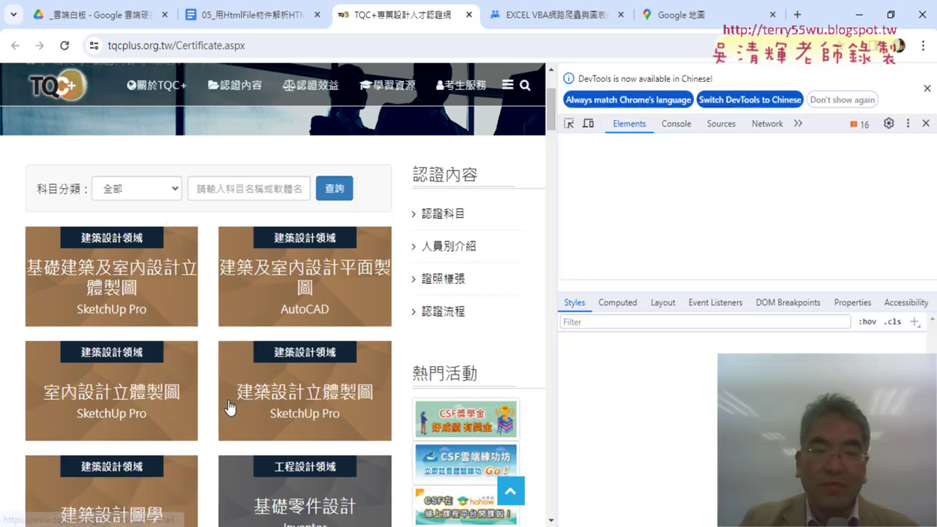
pyautogui.rightClick(131, 238)
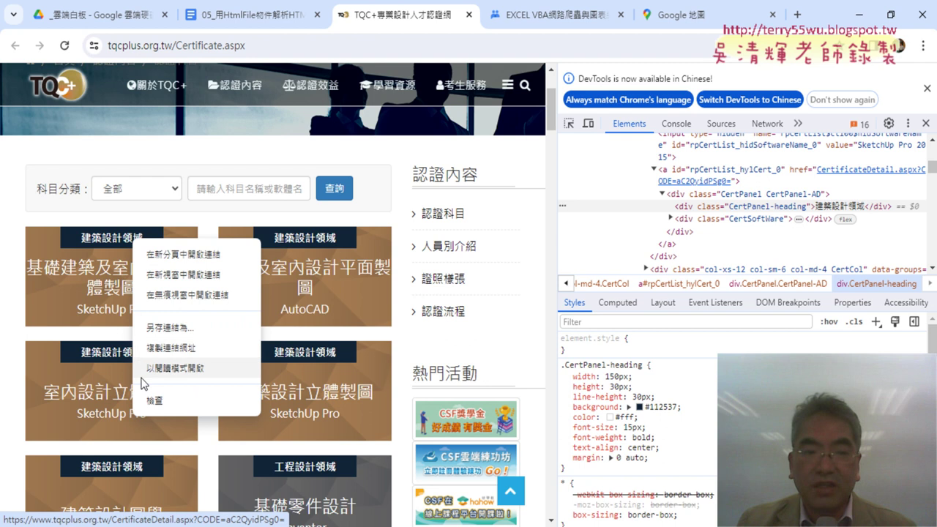
pyautogui.click(152, 400)
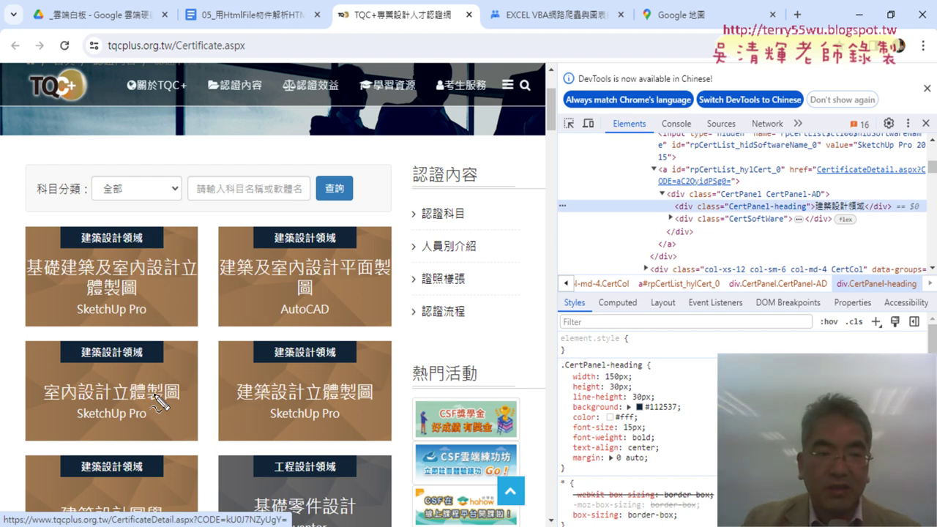
pyautogui.moveTo(144, 224); pyautogui.dragTo(149, 236)
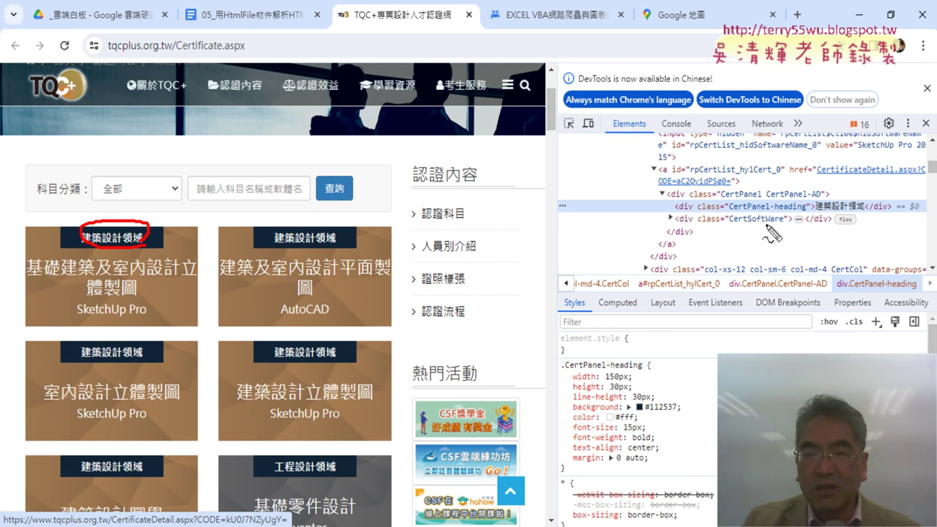
pyautogui.moveTo(908, 213)
pyautogui.mouseDown()
pyautogui.moveTo(850, 217)
pyautogui.moveTo(897, 203)
pyautogui.moveTo(908, 215)
pyautogui.mouseUp()
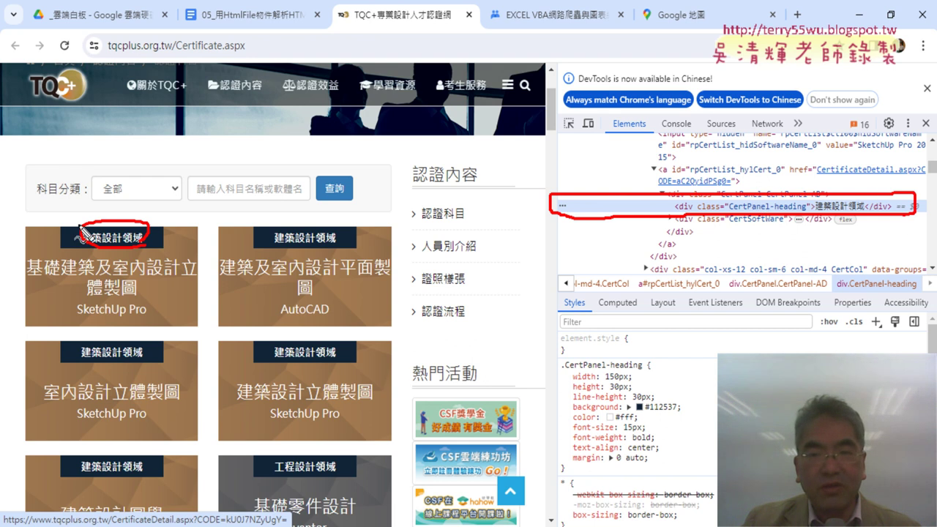
pyautogui.moveTo(149, 213)
pyautogui.mouseDown()
pyautogui.moveTo(548, 206)
pyautogui.moveTo(519, 230)
pyautogui.mouseUp()
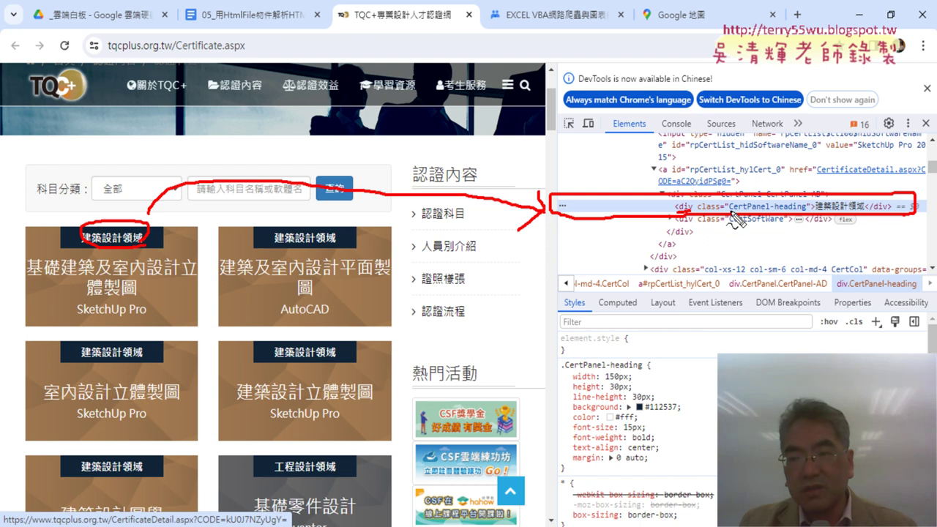
pyautogui.moveTo(730, 212); pyautogui.dragTo(806, 212)
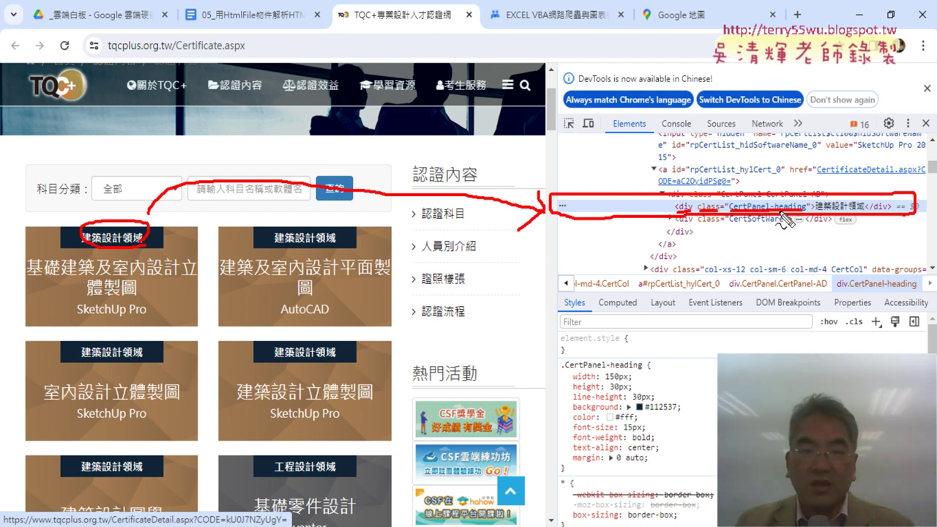
pyautogui.press('Escape')
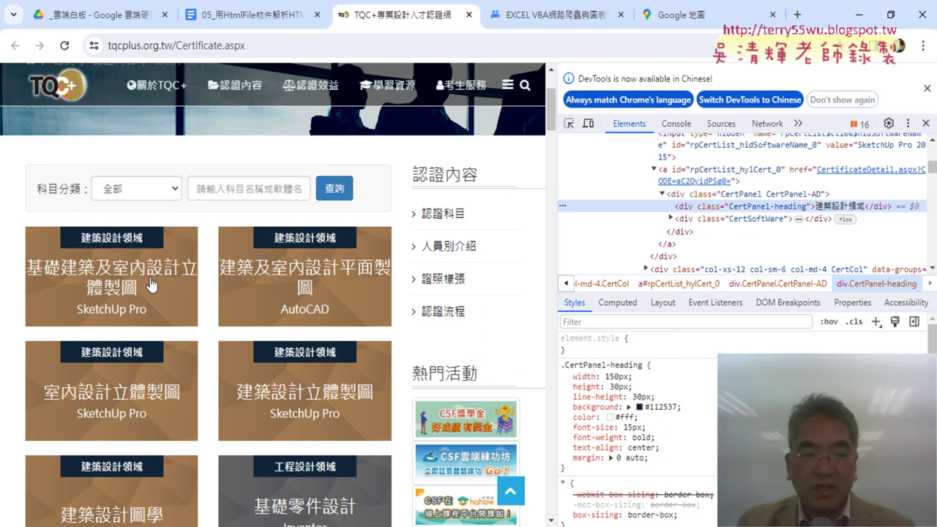
# - Search the Elements markup for <h4 (71 matches) and move to the second match
pyautogui.rightClick(103, 265)
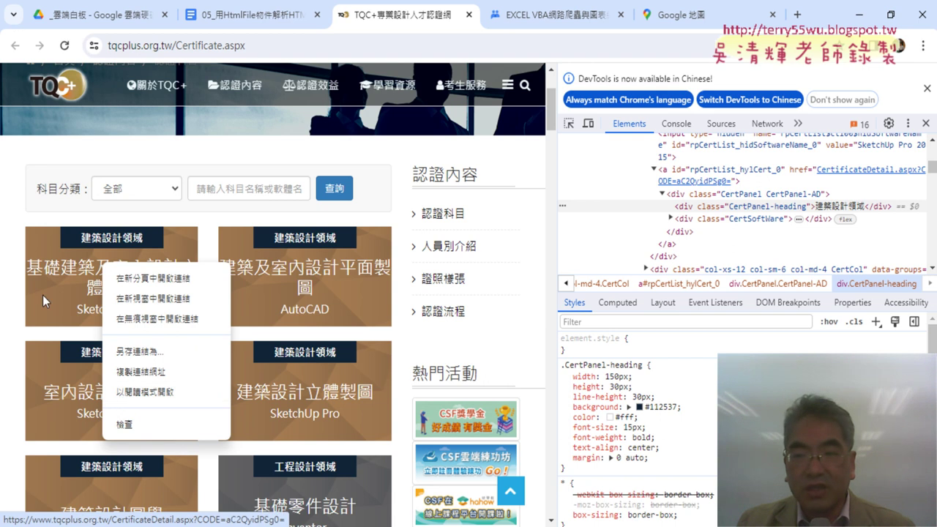
pyautogui.click(140, 427)
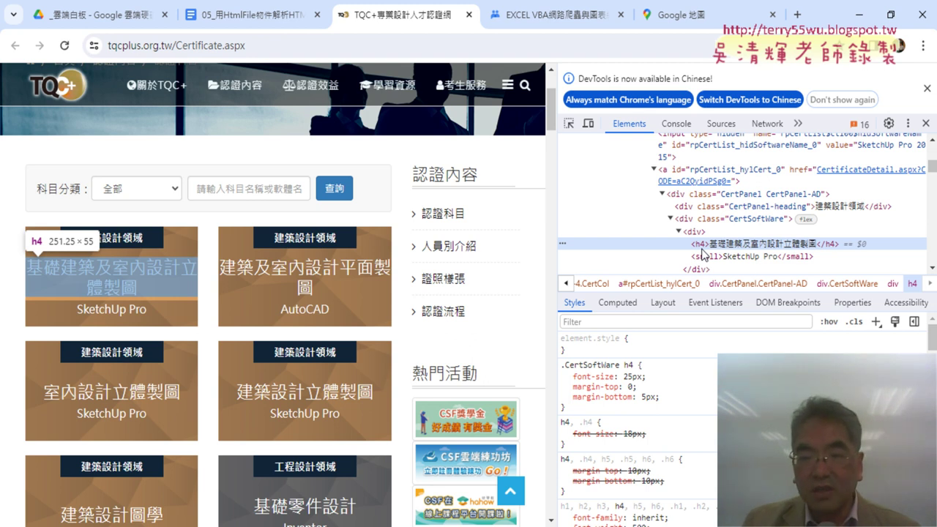
pyautogui.hotkey('ctrl', 'f')
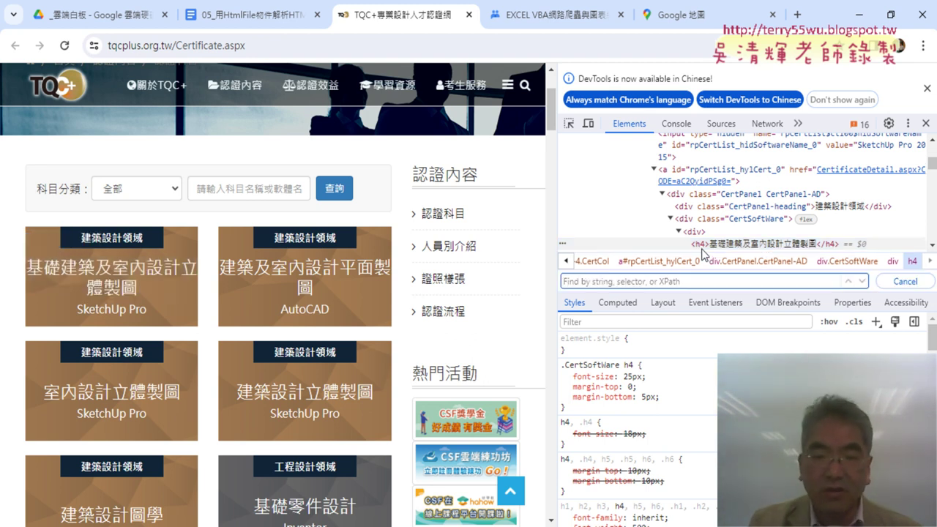
pyautogui.write('<')
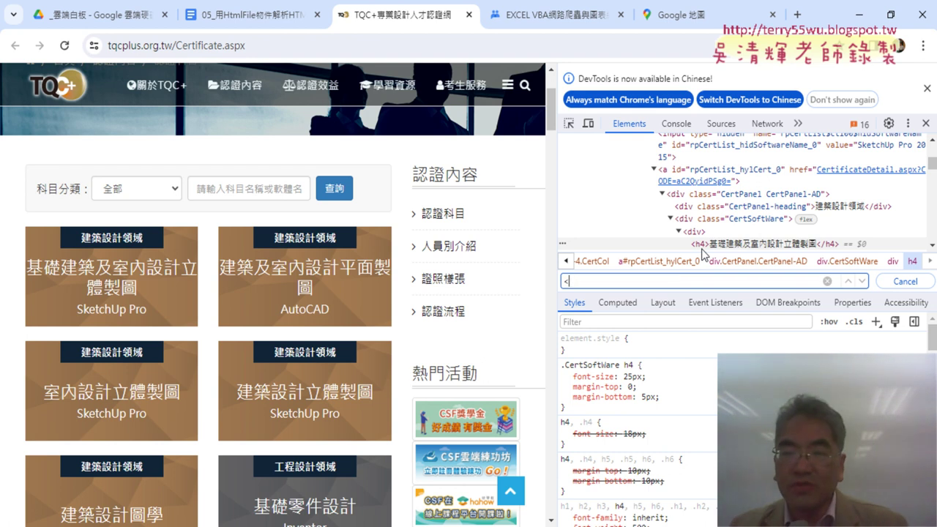
pyautogui.write('h4')
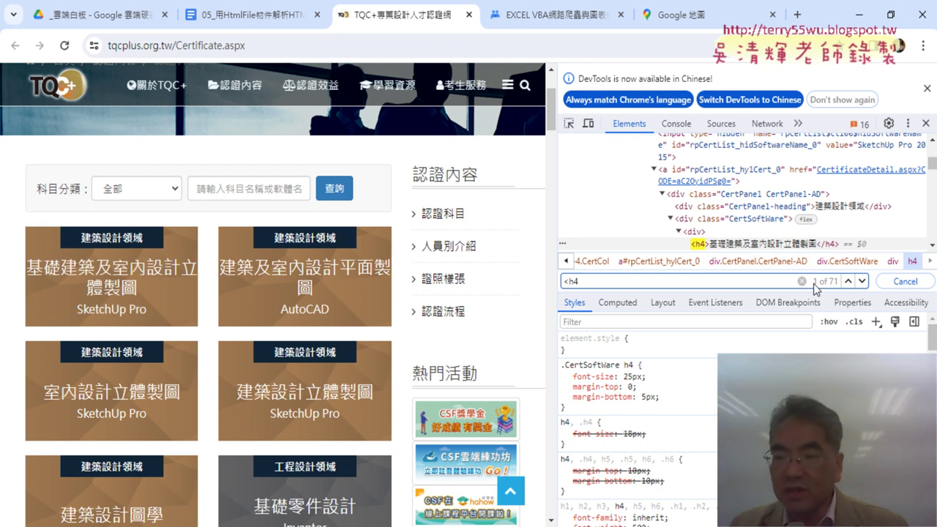
pyautogui.click(862, 282)
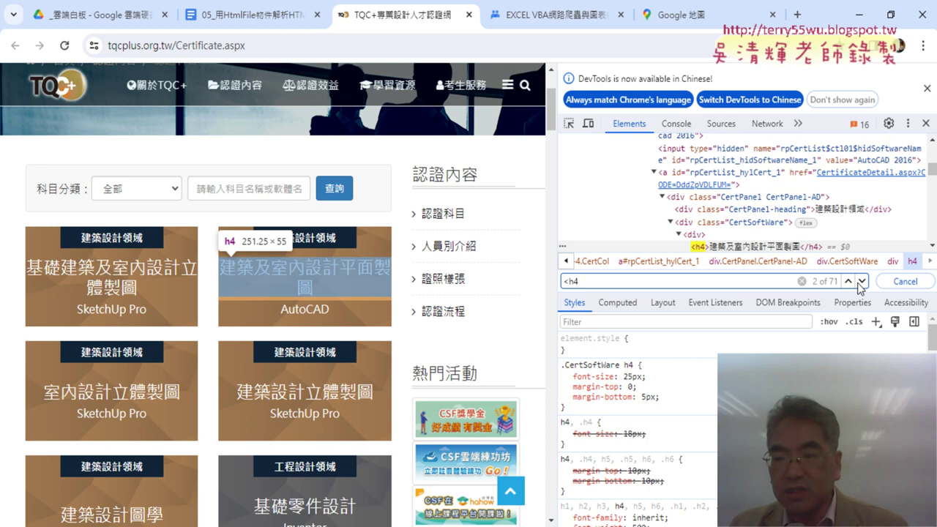
pyautogui.click(854, 283)
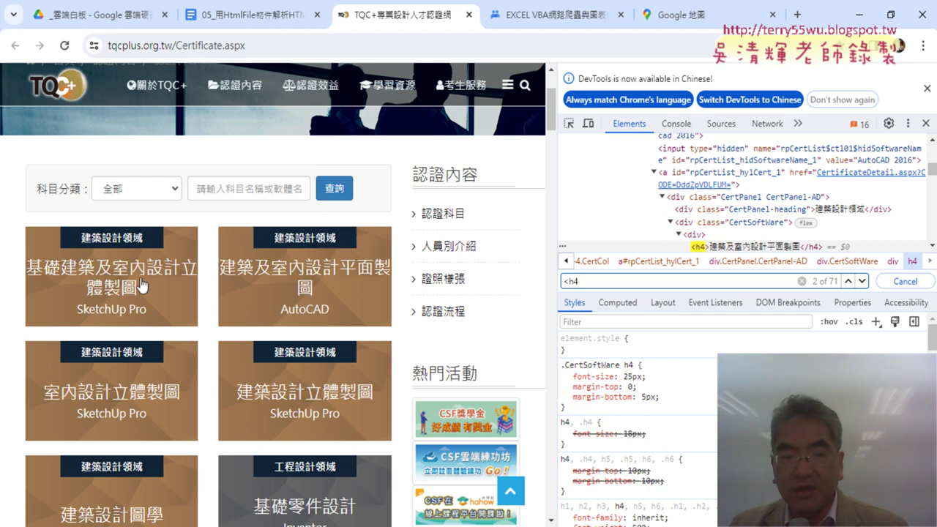
# - Change the Elements search to <small (71 matches) and select the first CertPanel-heading div
pyautogui.rightClick(105, 317)
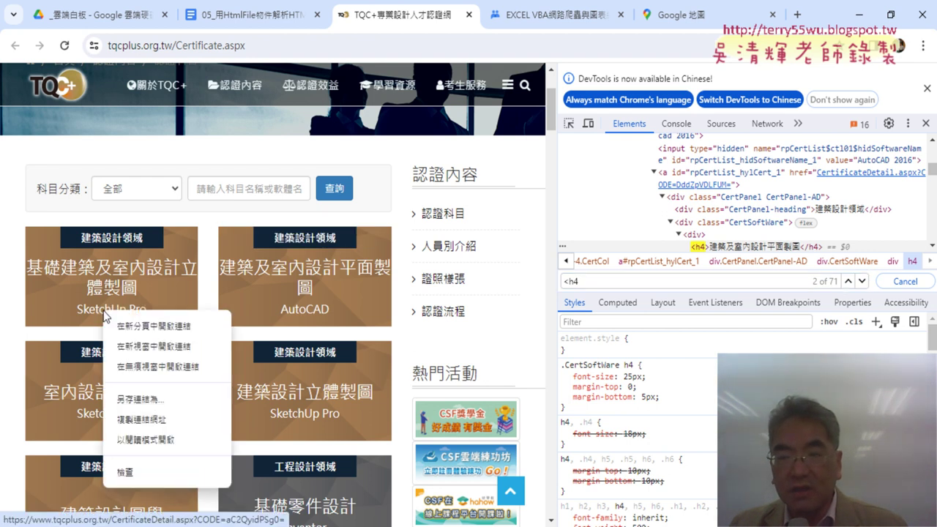
pyautogui.click(145, 474)
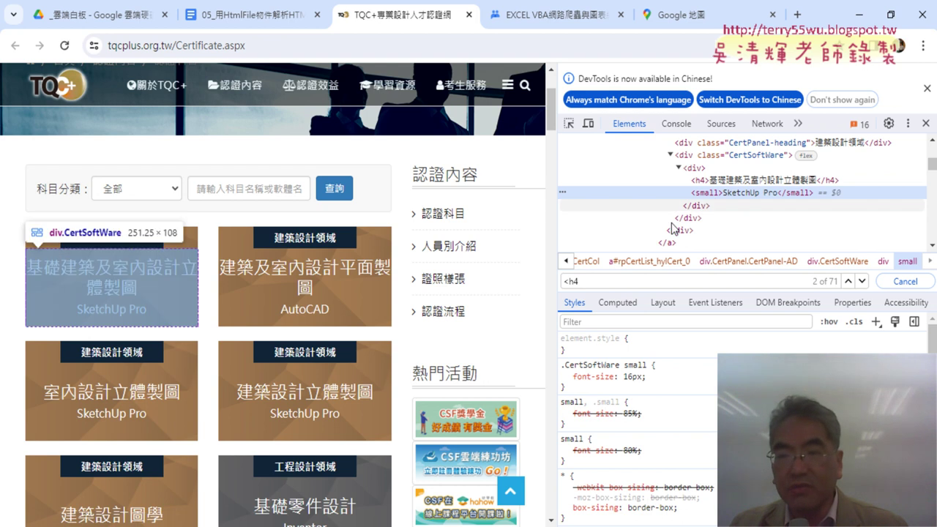
pyautogui.click(570, 282)
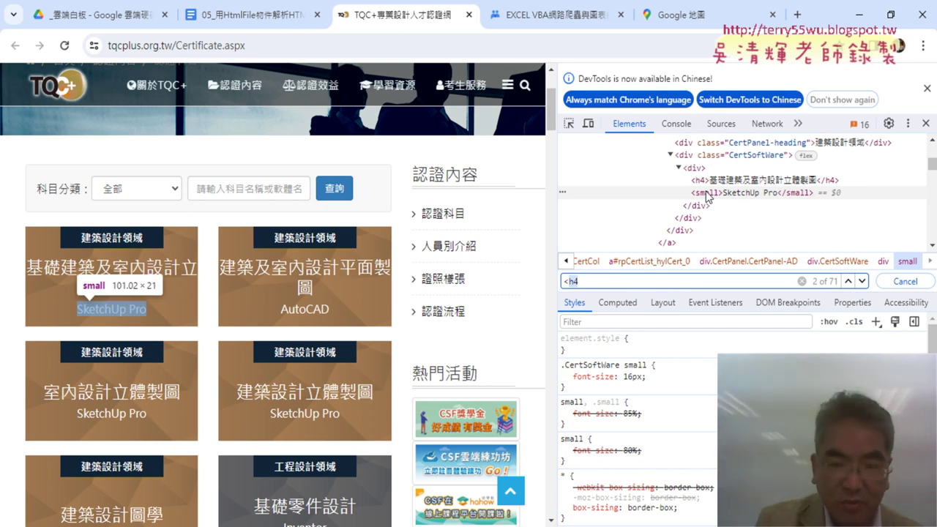
pyautogui.press('BackSpace')
pyautogui.press('BackSpace')
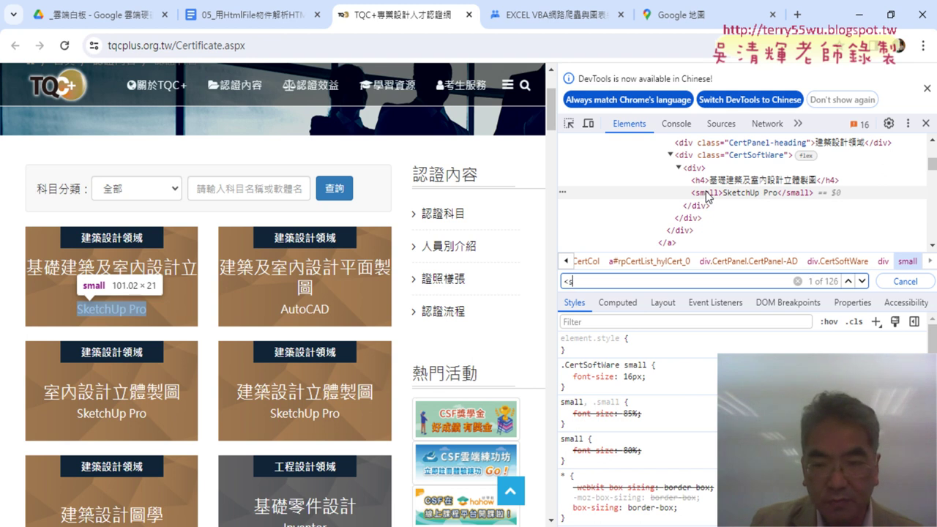
pyautogui.write('small')
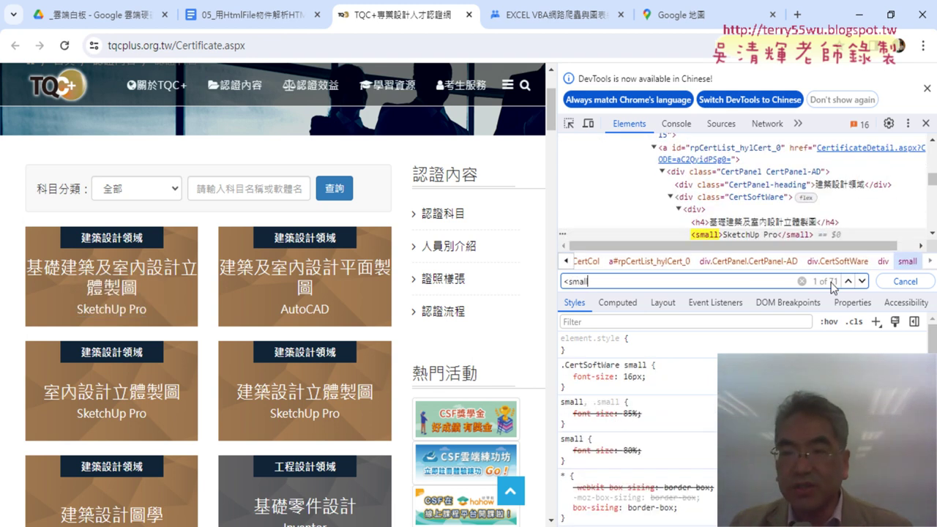
pyautogui.click(743, 173)
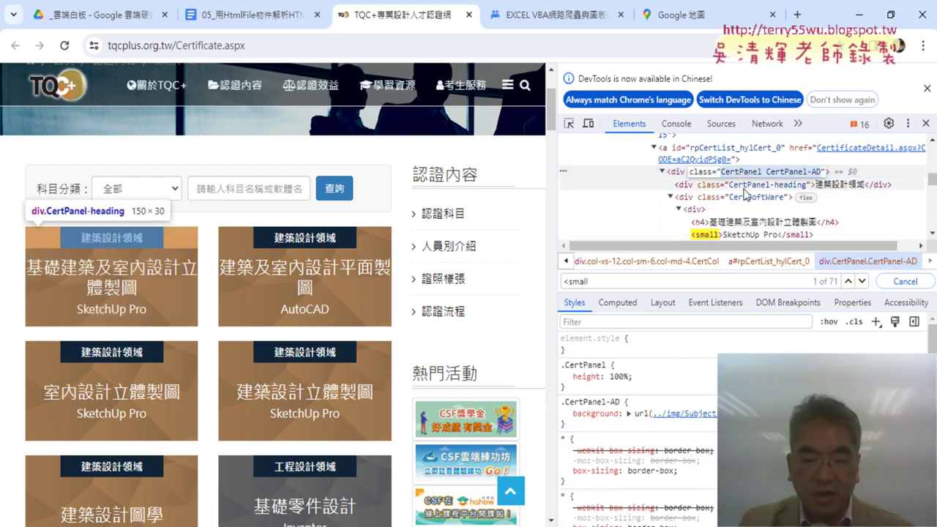
pyautogui.click(745, 186)
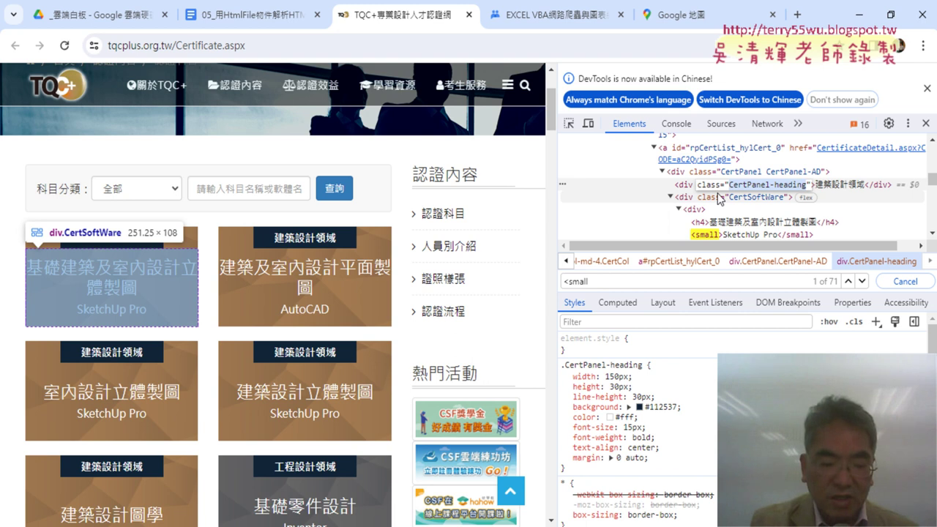
pyautogui.hotkey('ctrl', 'f')
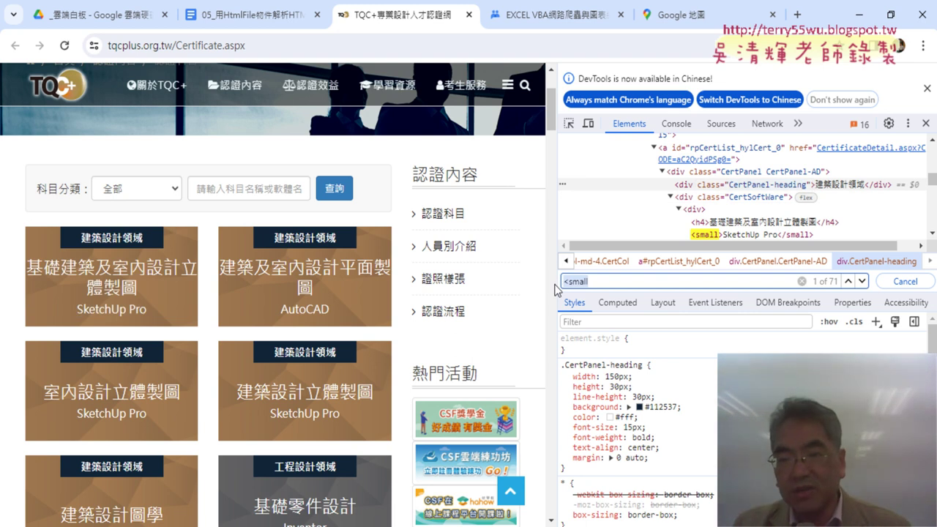
# - Search the markup for CertPanel-heading (71 matches) and minimize Chrome to reveal Excel
pyautogui.write('CertPanel-heading')
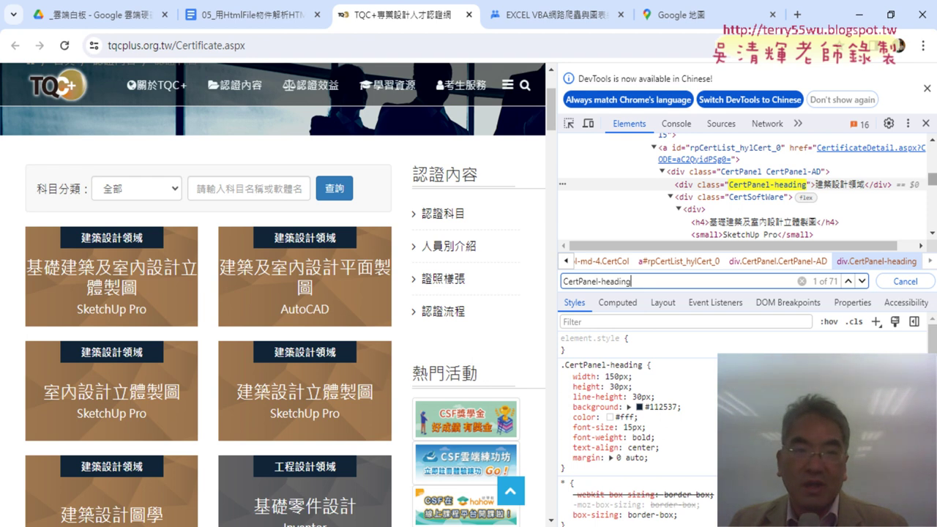
pyautogui.click(855, 16)
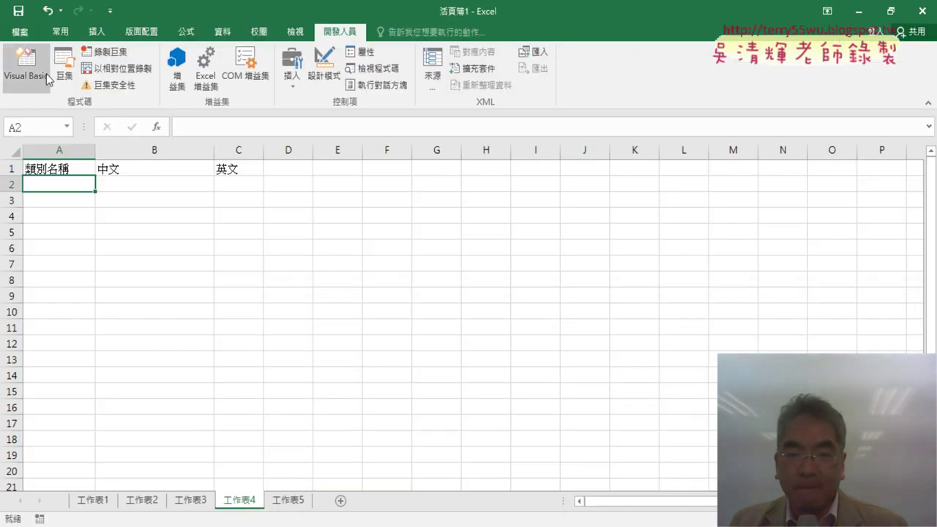
# - In the VBA editor, highlight Range("A1"), XML.responseText and the commented doc declaration lines
pyautogui.click(39, 72)
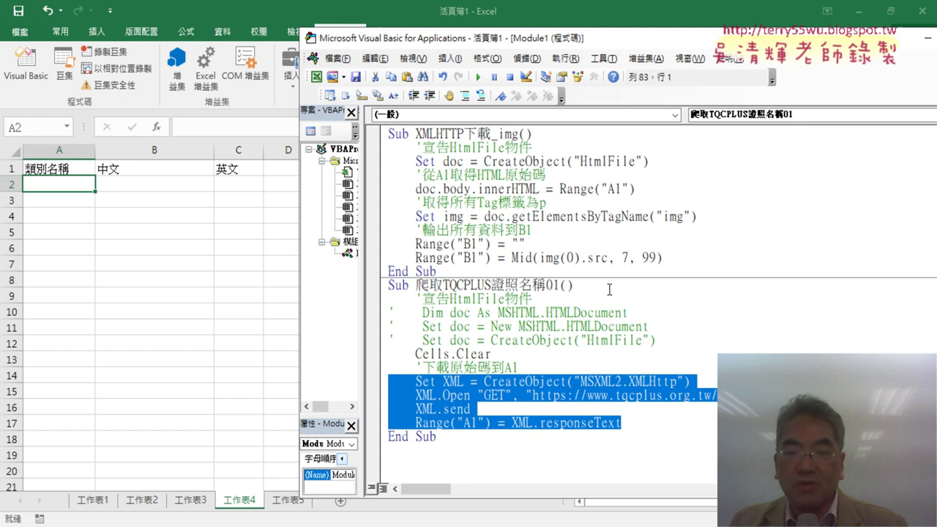
pyautogui.click(515, 413)
pyautogui.moveTo(490, 424); pyautogui.dragTo(415, 421)
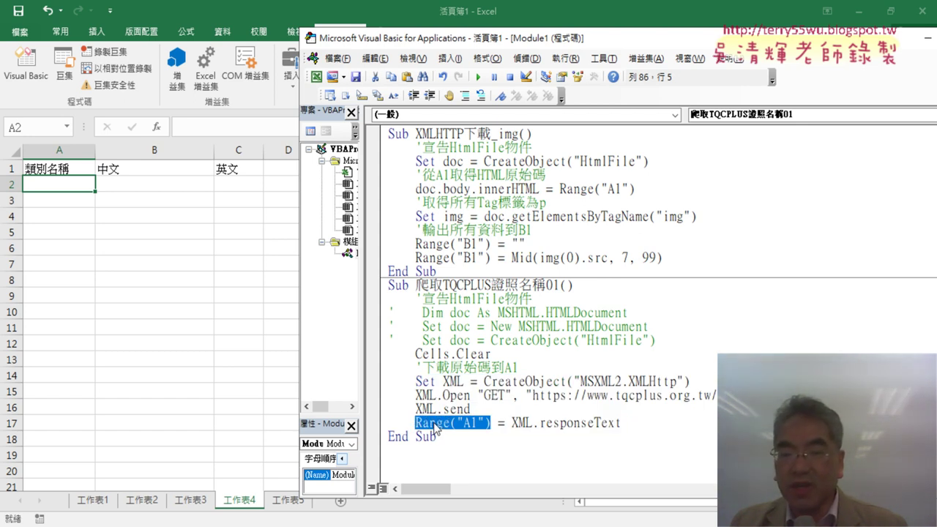
pyautogui.moveTo(621, 423); pyautogui.dragTo(518, 423)
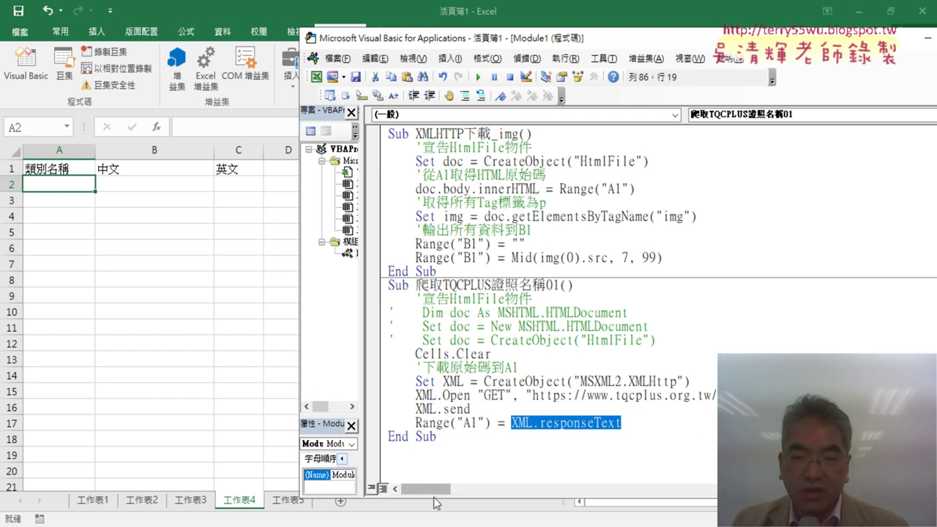
pyautogui.moveTo(681, 341); pyautogui.dragTo(377, 316)
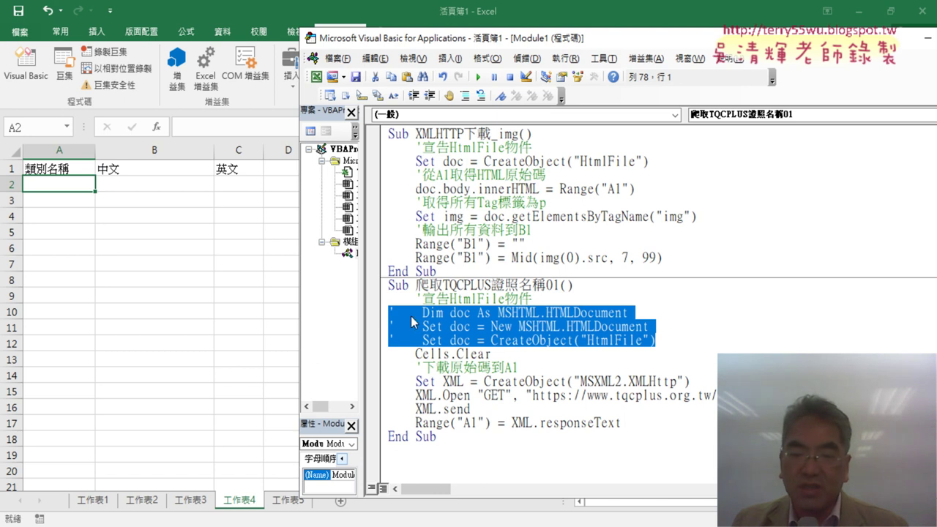
# - Bring Chrome back to the front on the TQC+ certificate page
pyautogui.click(525, 326)
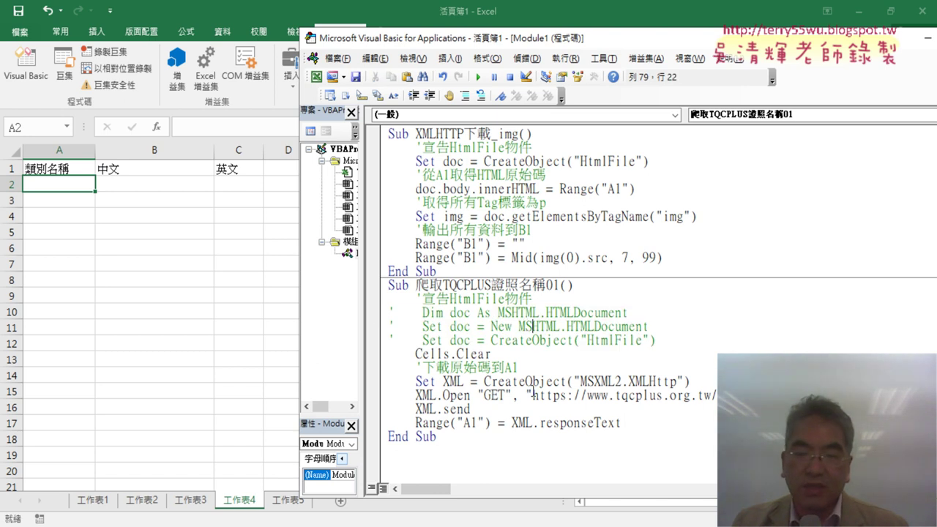
pyautogui.moveTo(520, 526)
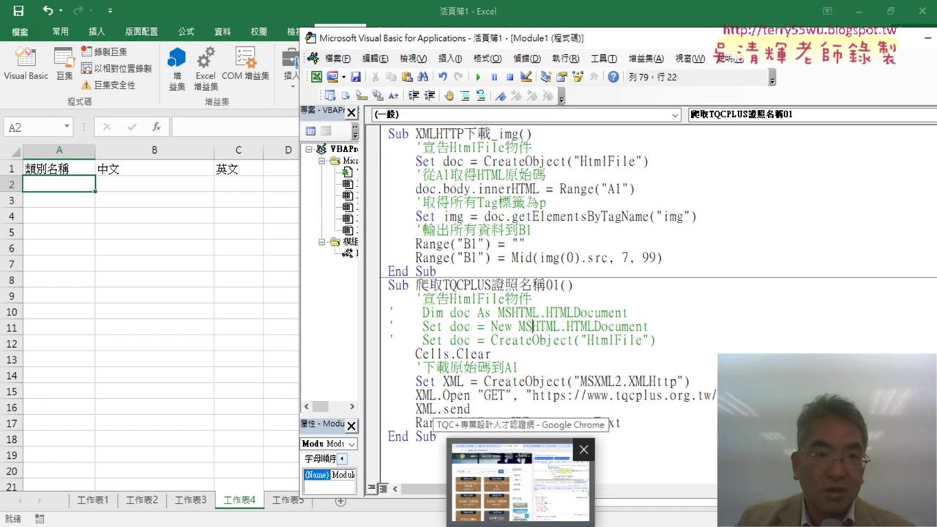
pyautogui.click(520, 483)
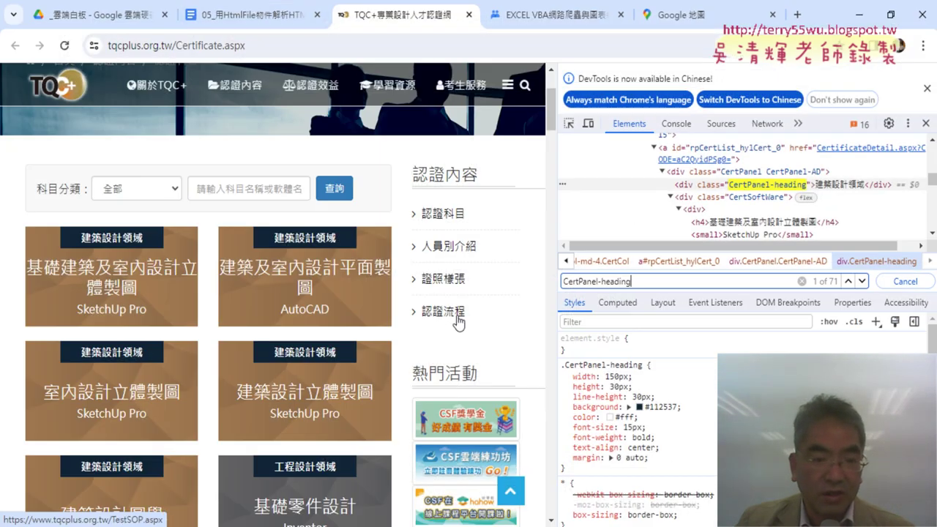
# - Scroll the Google Docs code notes down to the 爬取TQCPLUS證照名稱02 macro
pyautogui.click(248, 14)
pyautogui.scroll(-1, 379, 301)
pyautogui.scroll(-1, 379, 302)
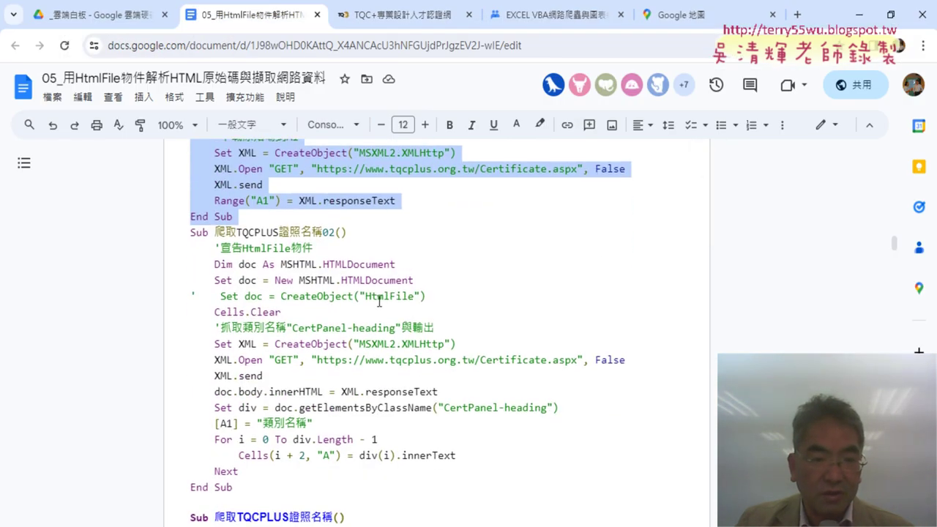
pyautogui.scroll(-1, 380, 300)
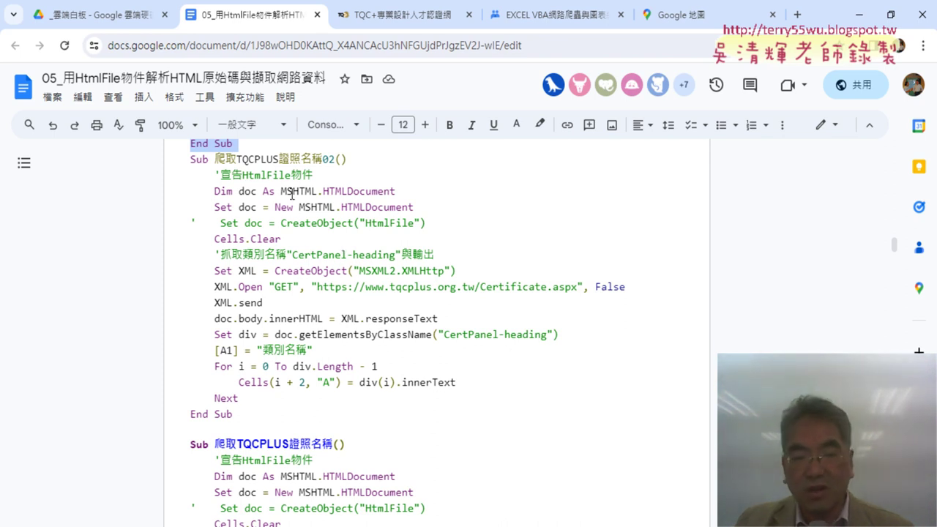
pyautogui.click(312, 159)
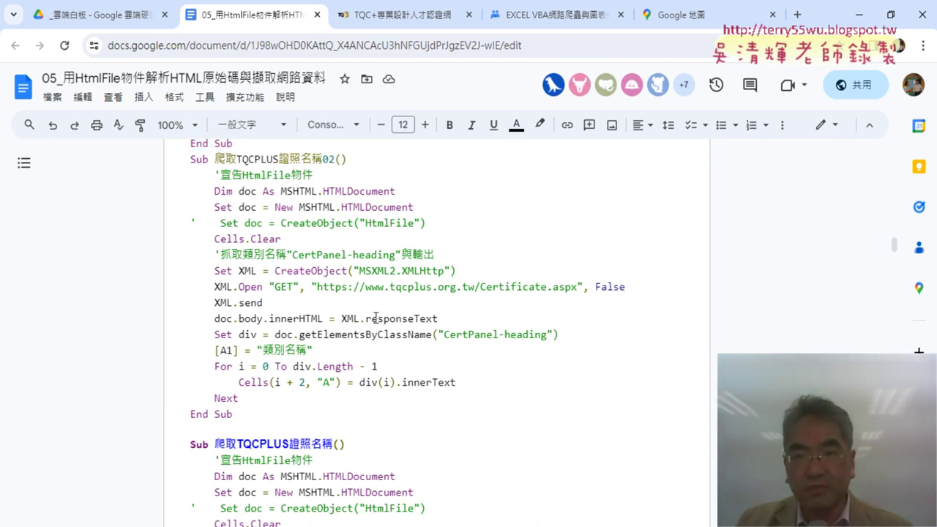